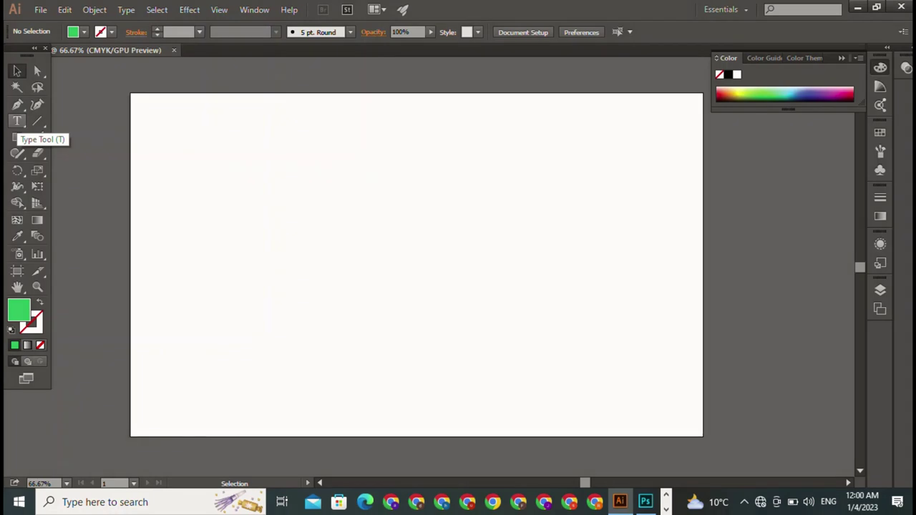
Step: Start a text entry near the top centre of the blank artboard with the Type tool
{"action": "left_click", "coordinate": [17, 122]}
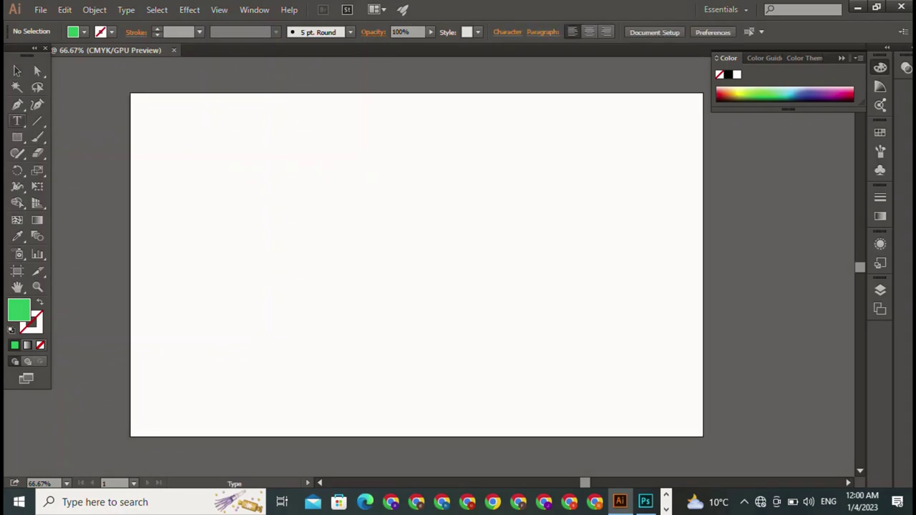
{"action": "left_click", "coordinate": [337, 143]}
Step: Type the letter A and set it in ANGELES ROUGH PERSONAL USE Bold Italic
{"action": "type", "text": "A"}
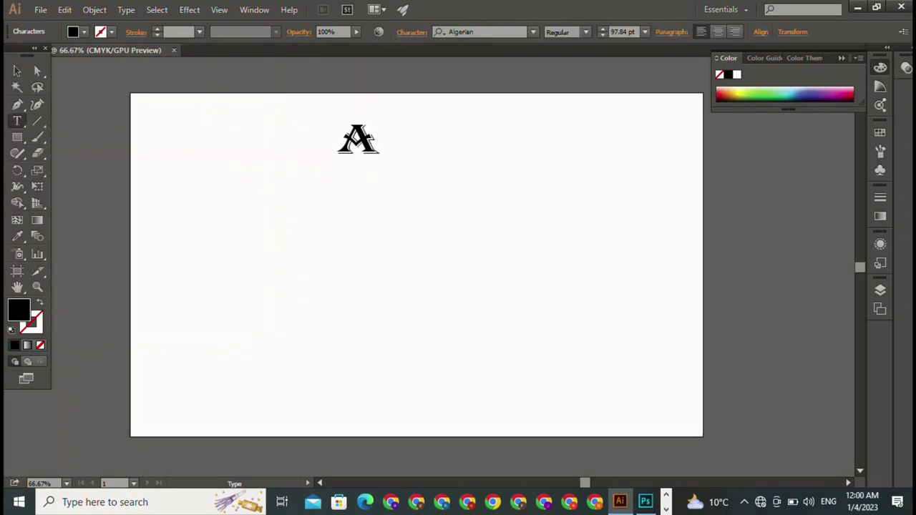
{"action": "left_click", "coordinate": [17, 70]}
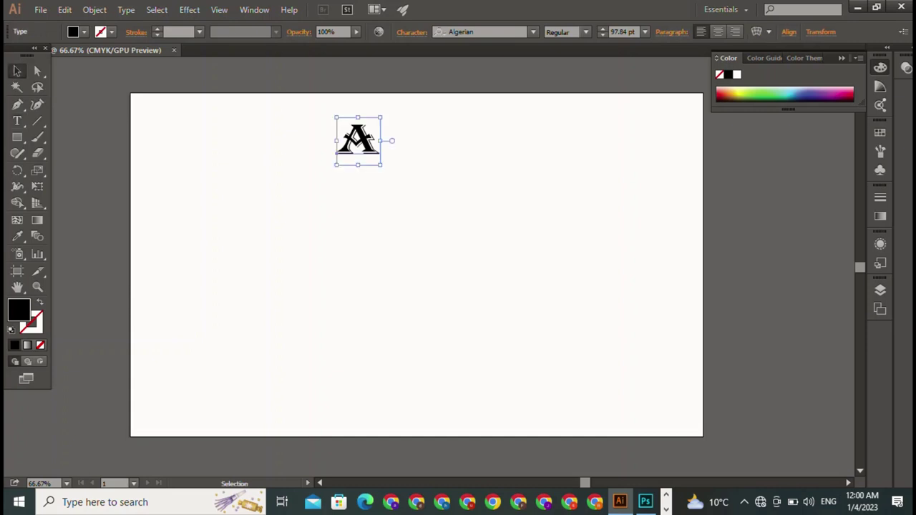
{"action": "left_click", "coordinate": [483, 31]}
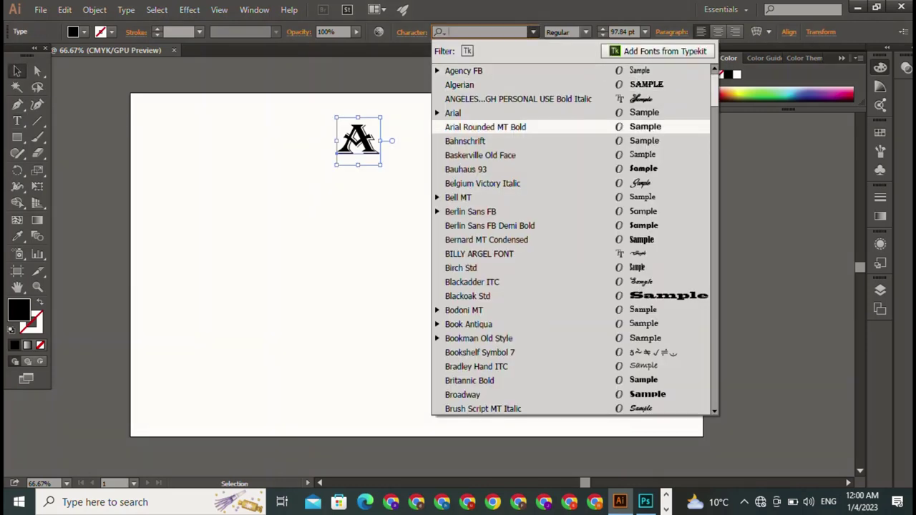
{"action": "key", "text": "BackSpace"}
{"action": "type", "text": "Blackadder ITC"}
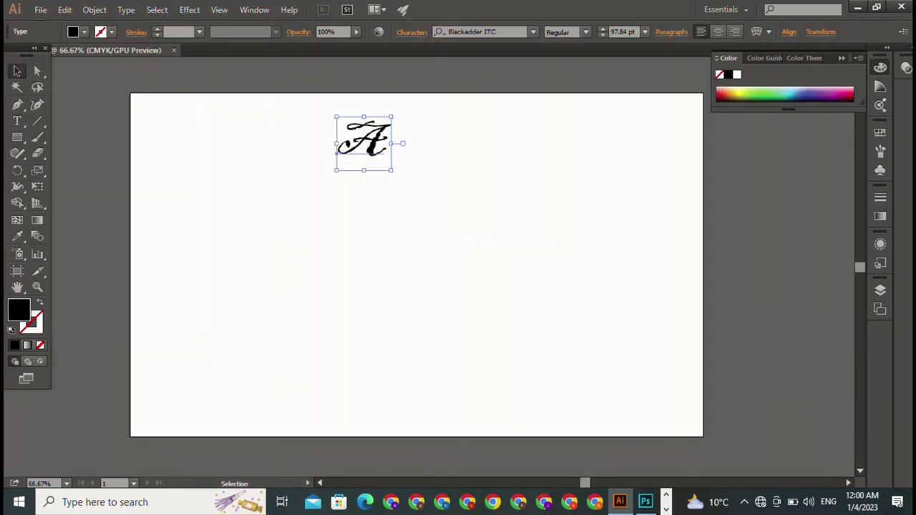
{"action": "key", "text": "BackSpace"}
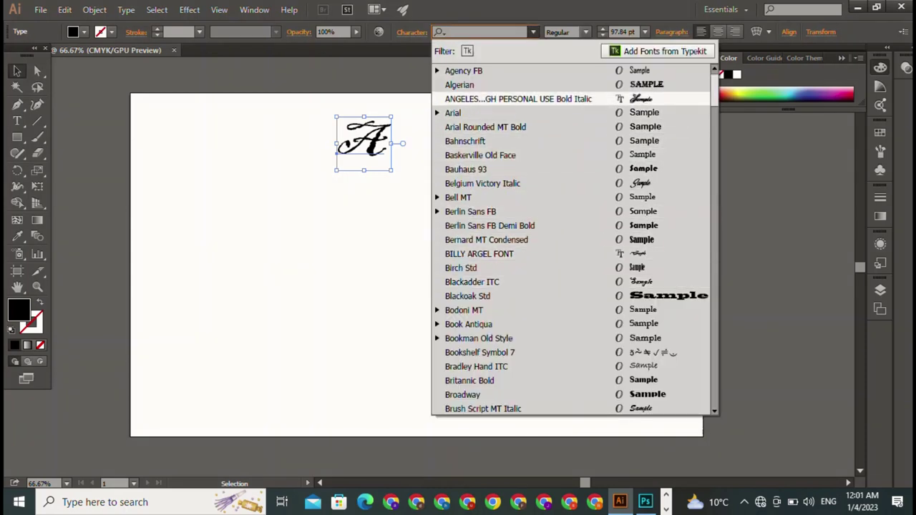
{"action": "left_click", "coordinate": [519, 99]}
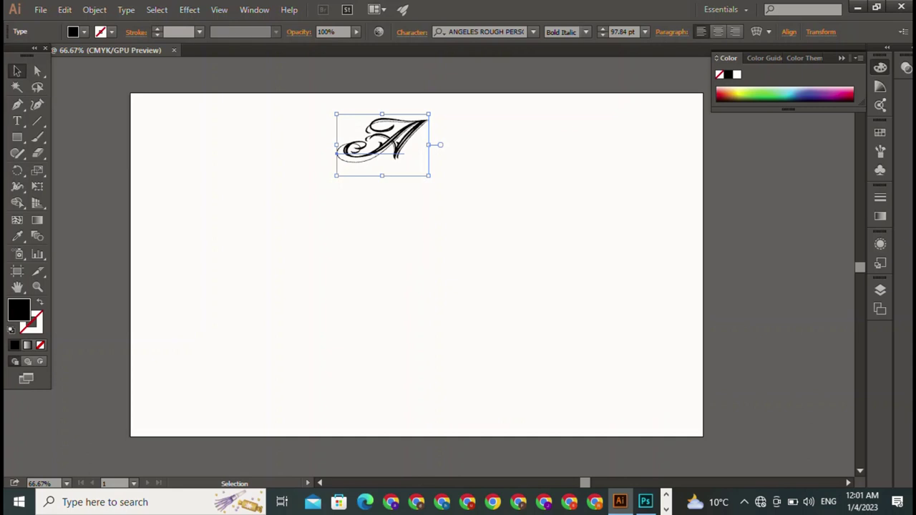
Step: Try the Capture it and DKC Forever fonts on the letter A
{"action": "key", "text": "BackSpace"}
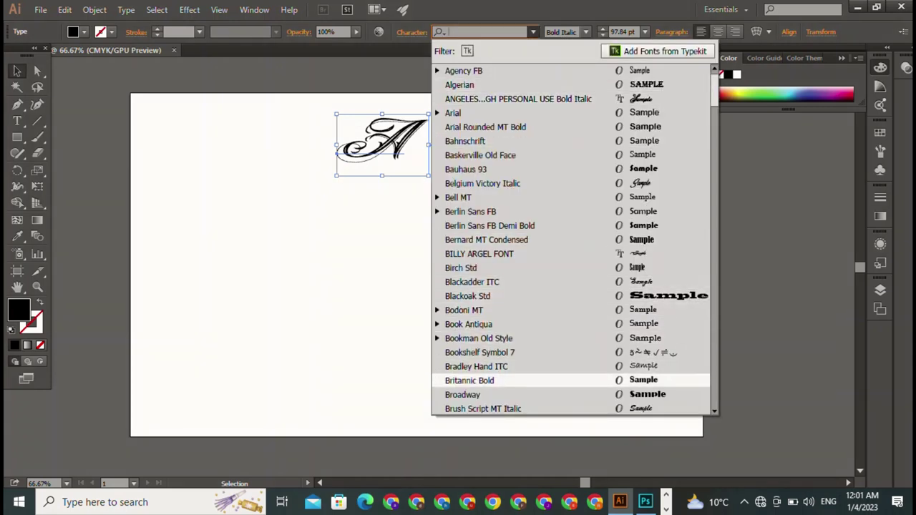
{"action": "scroll", "coordinate": [558, 266], "scroll_direction": "down", "scroll_amount": 2}
{"action": "scroll", "coordinate": [559, 265], "scroll_direction": "down", "scroll_amount": 1}
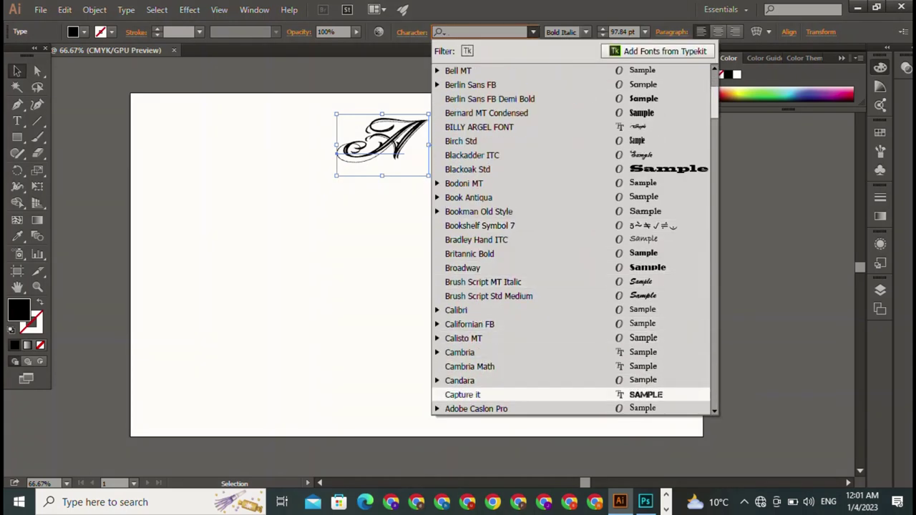
{"action": "left_click", "coordinate": [501, 395]}
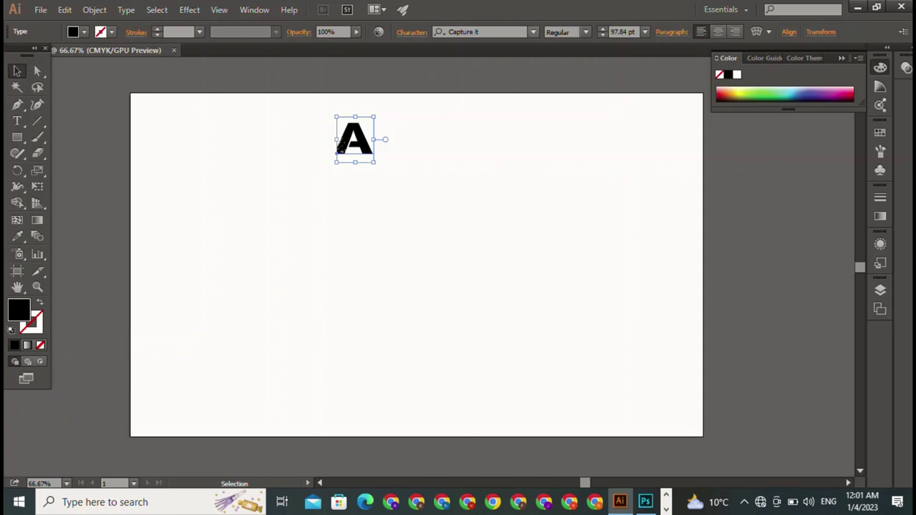
{"action": "left_click", "coordinate": [532, 32]}
{"action": "scroll", "coordinate": [570, 240], "scroll_direction": "down", "scroll_amount": 4}
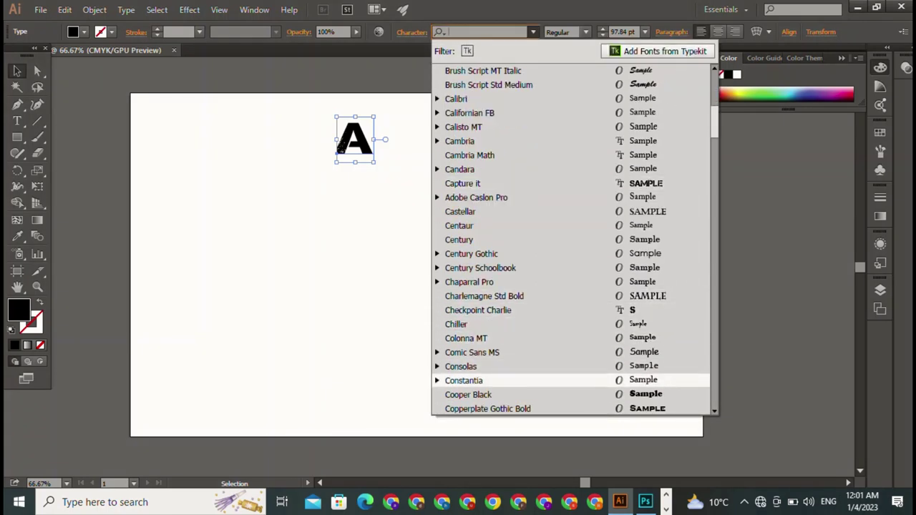
{"action": "scroll", "coordinate": [571, 240], "scroll_direction": "down", "scroll_amount": 4}
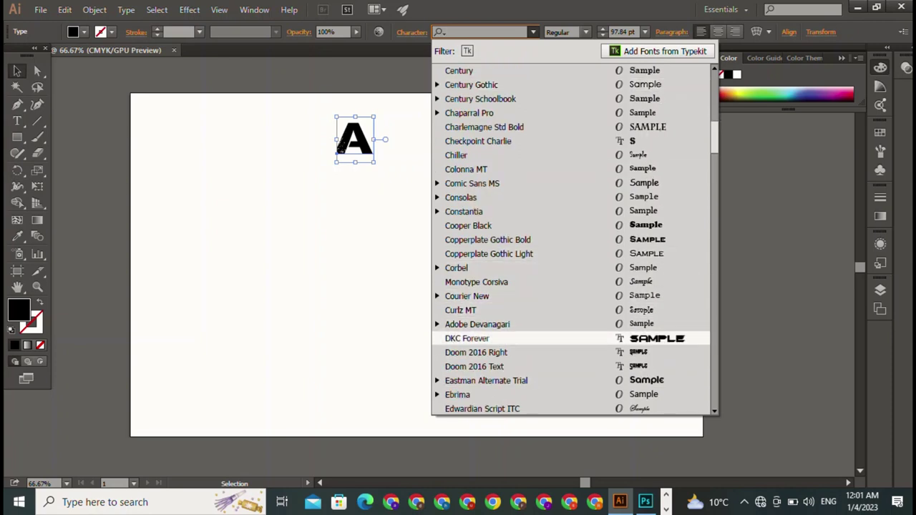
{"action": "left_click", "coordinate": [501, 338]}
Step: Try the Edwardian Script ITC and Inkland fonts on the letter A
{"action": "left_click", "coordinate": [533, 32]}
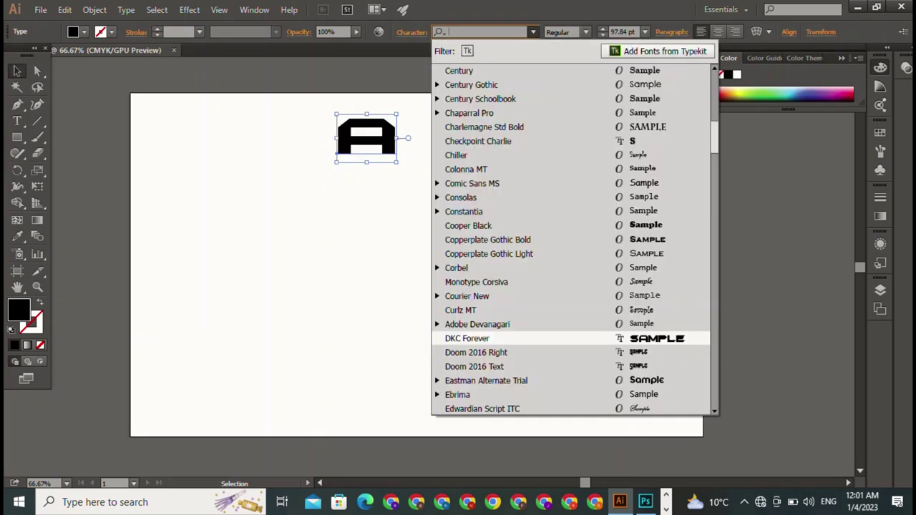
{"action": "left_click", "coordinate": [487, 408]}
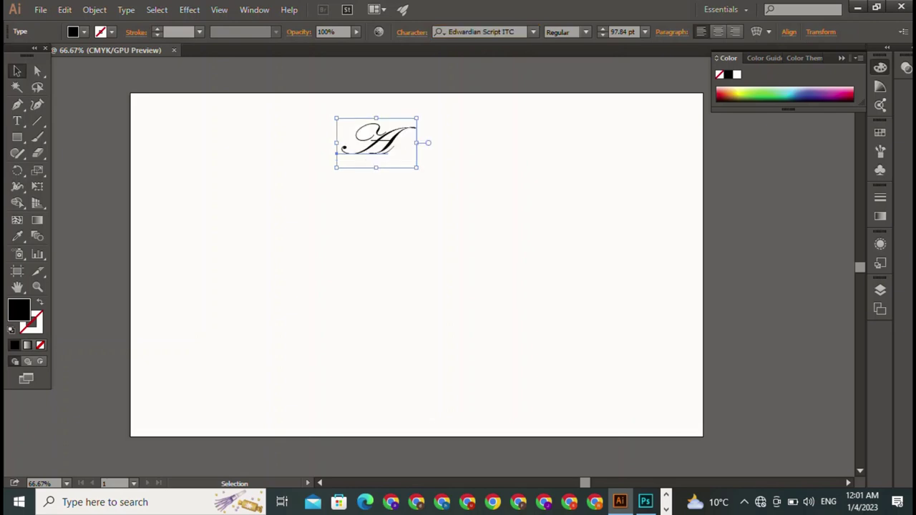
{"action": "left_click", "coordinate": [533, 31]}
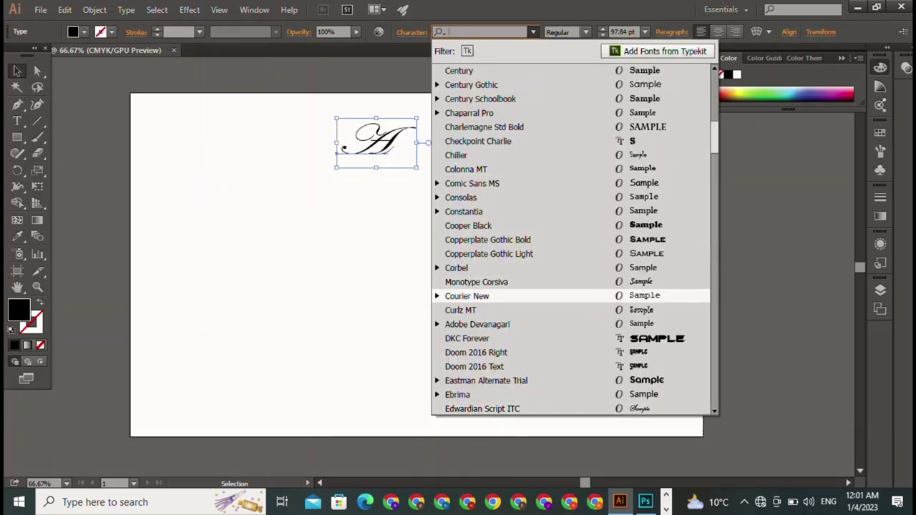
{"action": "scroll", "coordinate": [501, 215], "scroll_direction": "down", "scroll_amount": 4}
{"action": "scroll", "coordinate": [501, 267], "scroll_direction": "down", "scroll_amount": 5}
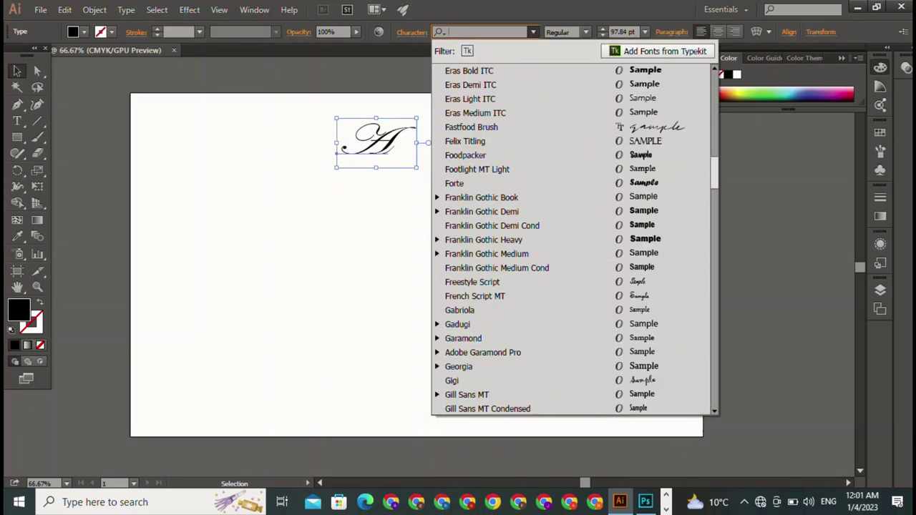
{"action": "scroll", "coordinate": [501, 282], "scroll_direction": "down", "scroll_amount": 2}
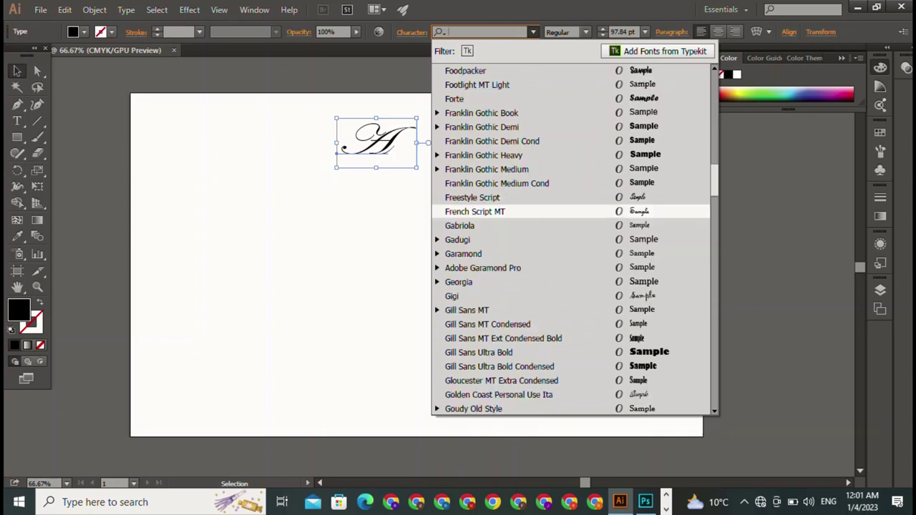
{"action": "scroll", "coordinate": [501, 344], "scroll_direction": "down", "scroll_amount": 2}
{"action": "scroll", "coordinate": [501, 343], "scroll_direction": "down", "scroll_amount": 2}
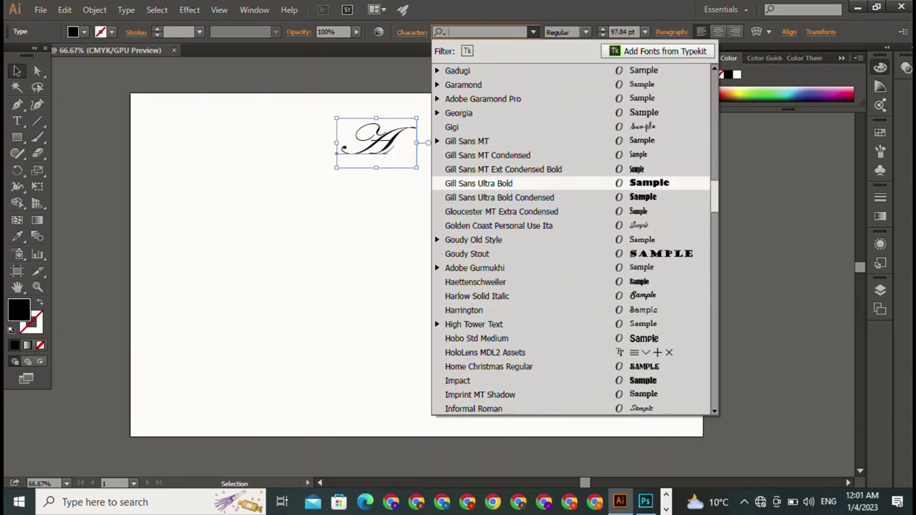
{"action": "scroll", "coordinate": [501, 186], "scroll_direction": "down", "scroll_amount": 5}
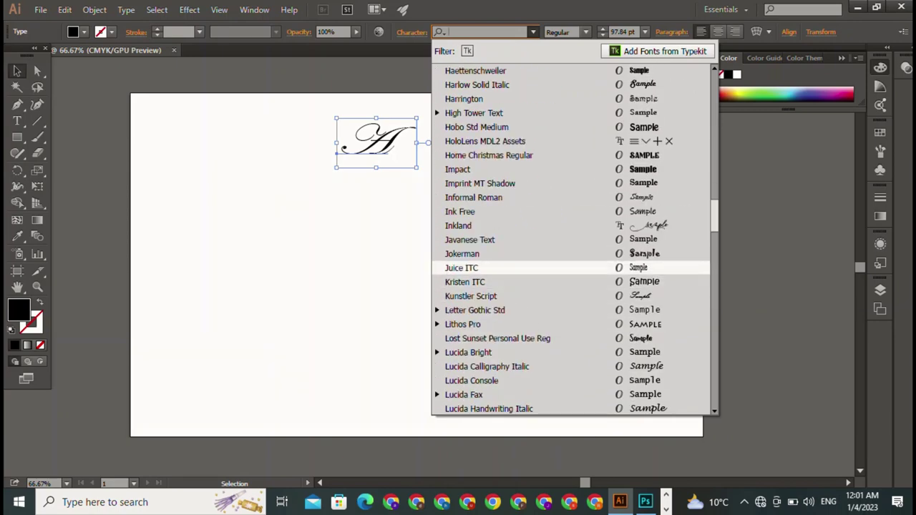
{"action": "left_click", "coordinate": [459, 226]}
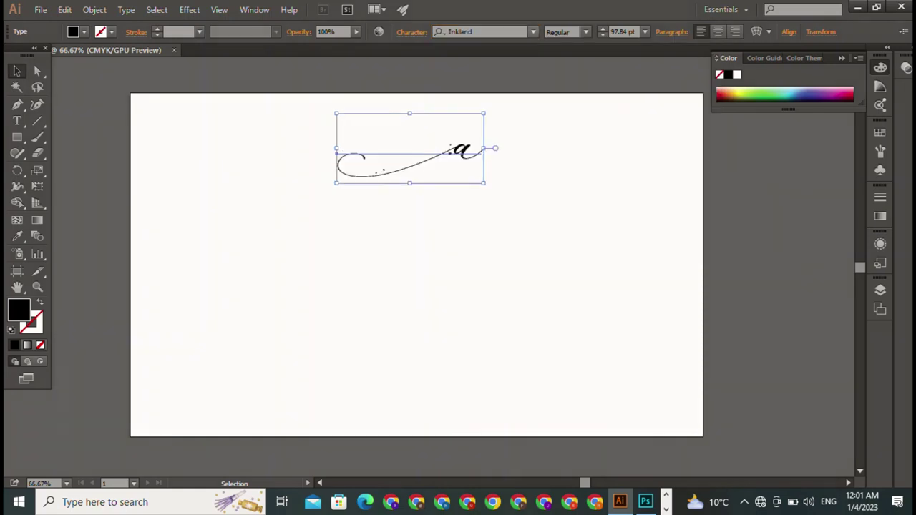
Step: Try Jokerman on the A, then deselect and select all artwork
{"action": "left_click", "coordinate": [532, 32]}
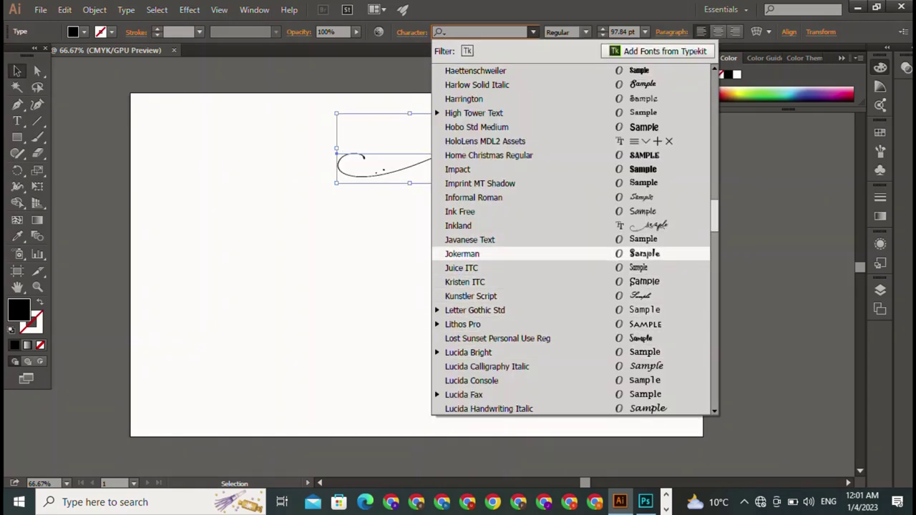
{"action": "left_click", "coordinate": [462, 253]}
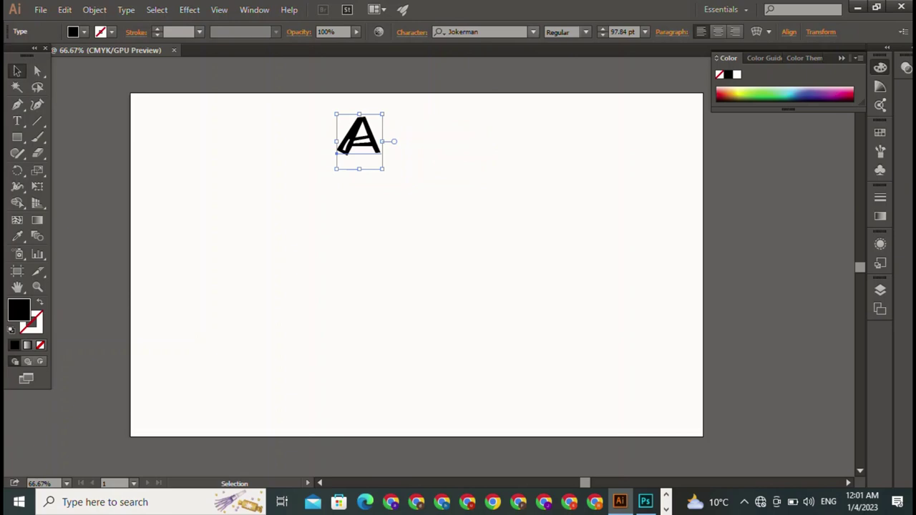
{"action": "left_click", "coordinate": [532, 31]}
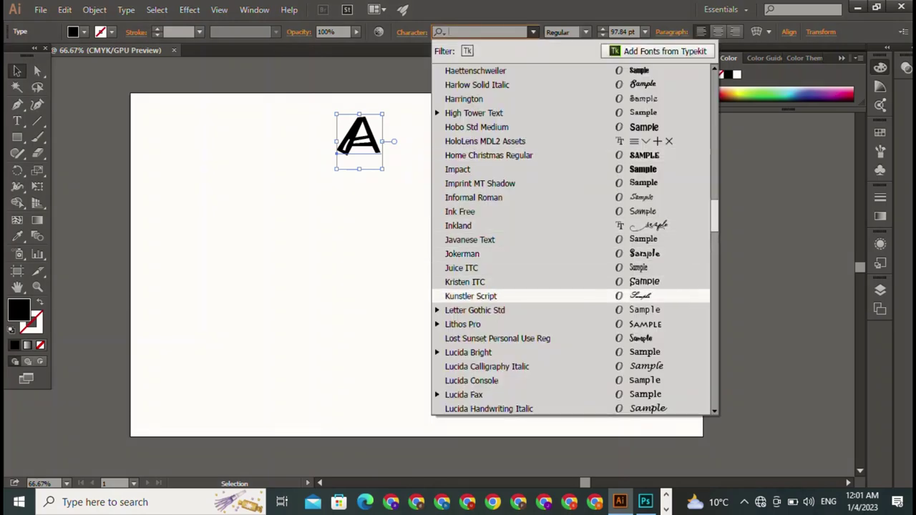
{"action": "scroll", "coordinate": [501, 141], "scroll_direction": "down", "scroll_amount": 4}
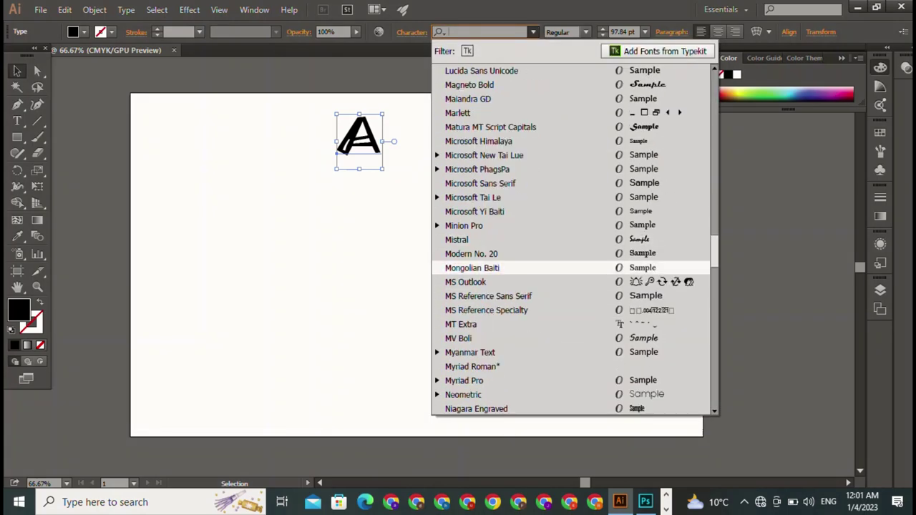
{"action": "key", "text": "ctrl+shift+a"}
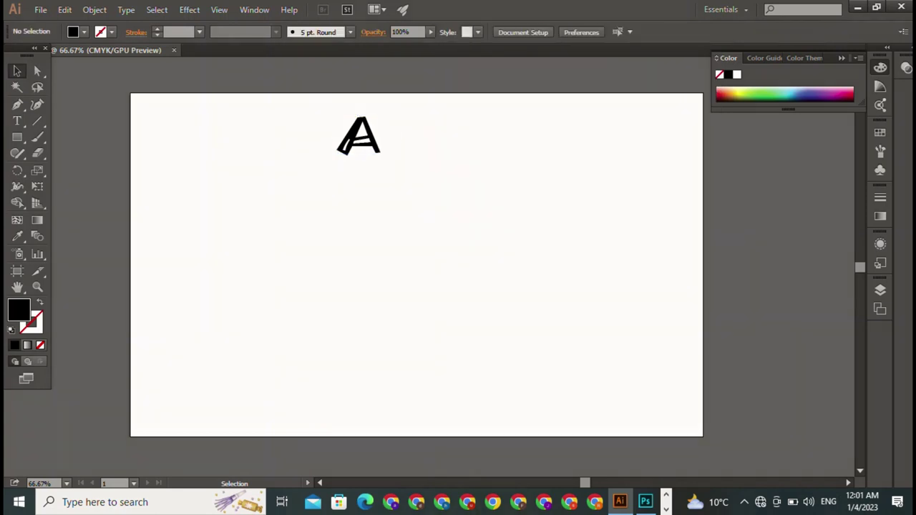
{"action": "key", "text": "ctrl+a"}
Step: Delete the letter A and draw a thin closed vertical bar with the Pen tool
{"action": "key", "text": "Delete"}
{"action": "left_click", "coordinate": [17, 104]}
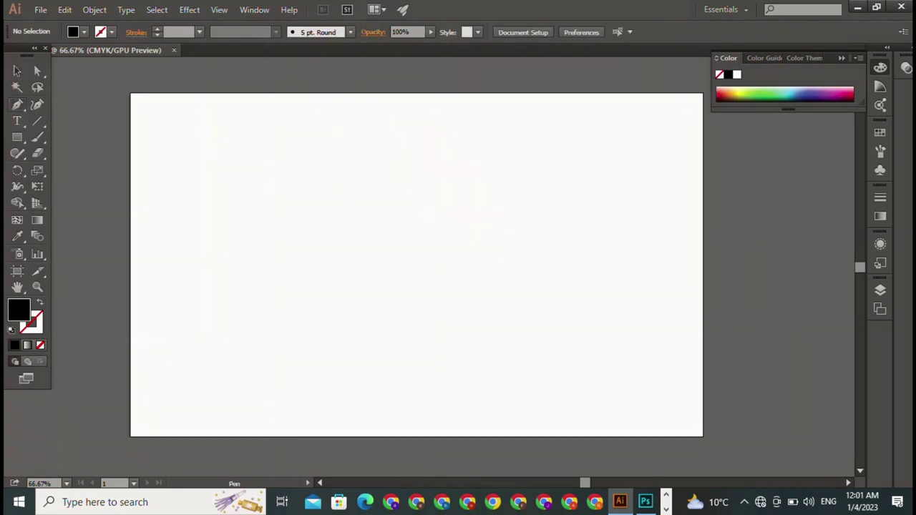
{"action": "left_click", "coordinate": [289, 128]}
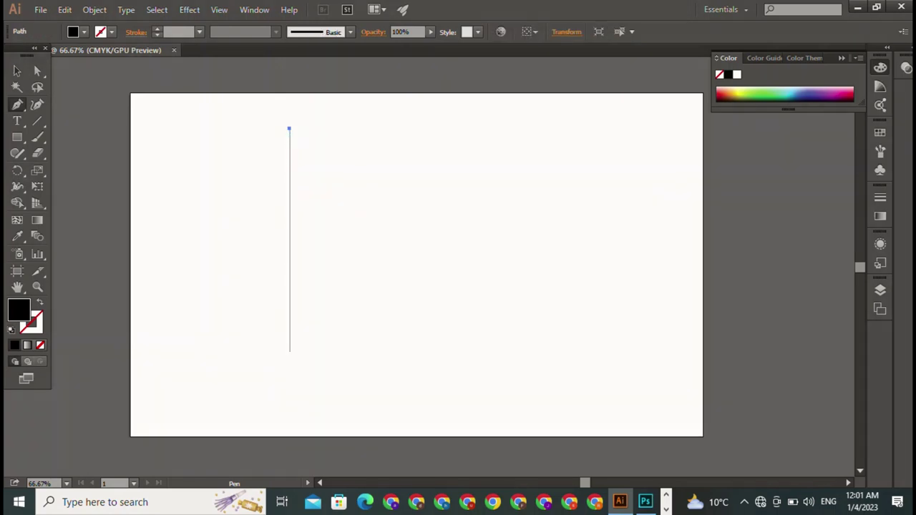
{"action": "left_click", "coordinate": [290, 332]}
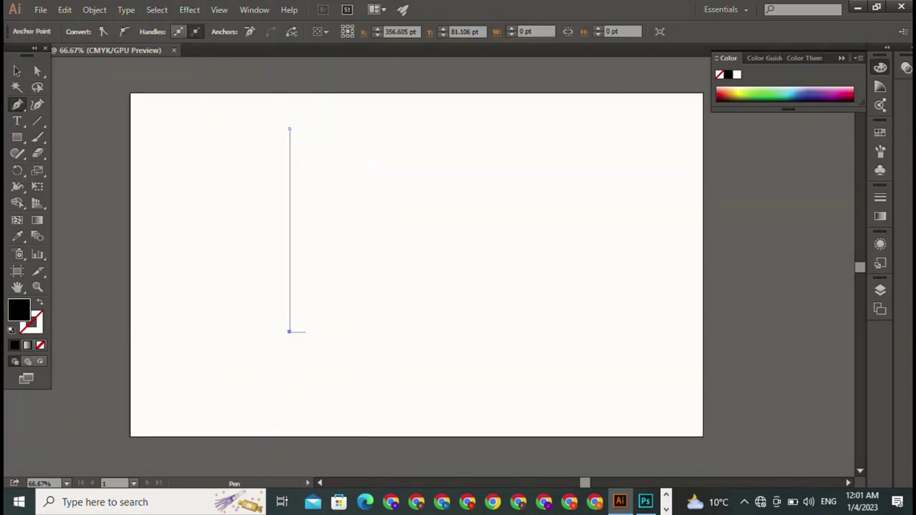
{"action": "left_click", "coordinate": [306, 332]}
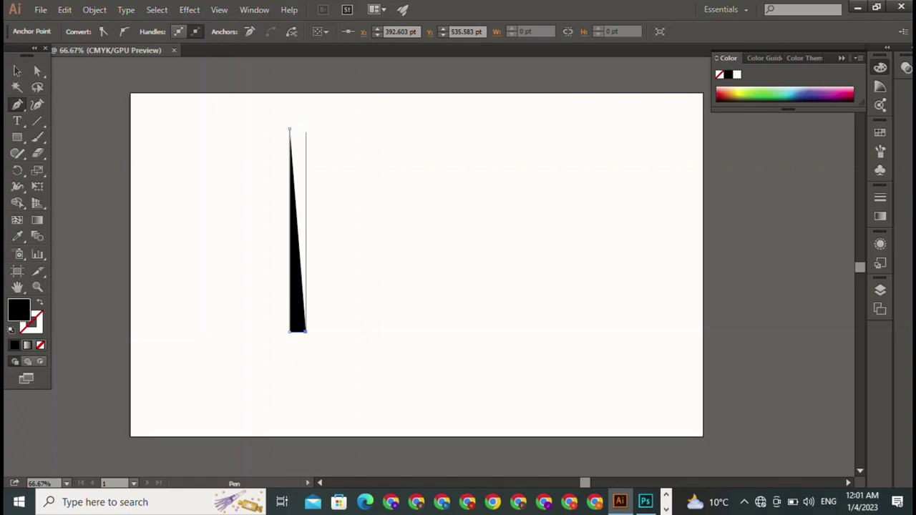
{"action": "left_click", "coordinate": [306, 128]}
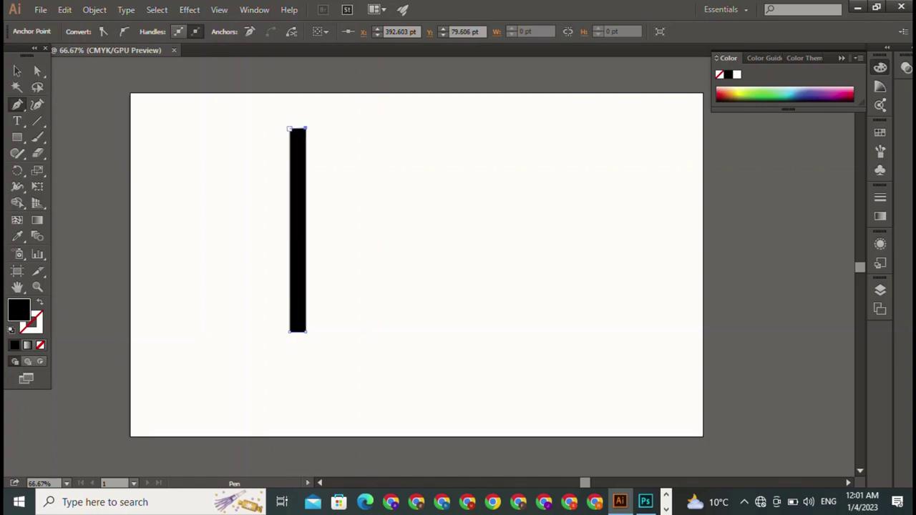
{"action": "left_click_drag", "start_coordinate": [290, 129], "coordinate": [262, 129]}
{"action": "left_click", "coordinate": [289, 129]}
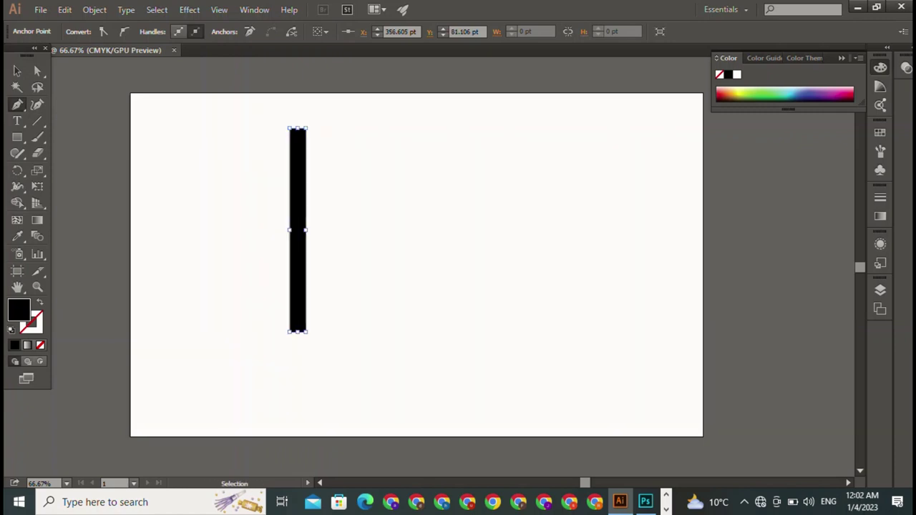
Step: Select the whole bar and rotate it into a rightward slant
{"action": "left_click", "coordinate": [306, 129]}
{"action": "left_click", "coordinate": [290, 129]}
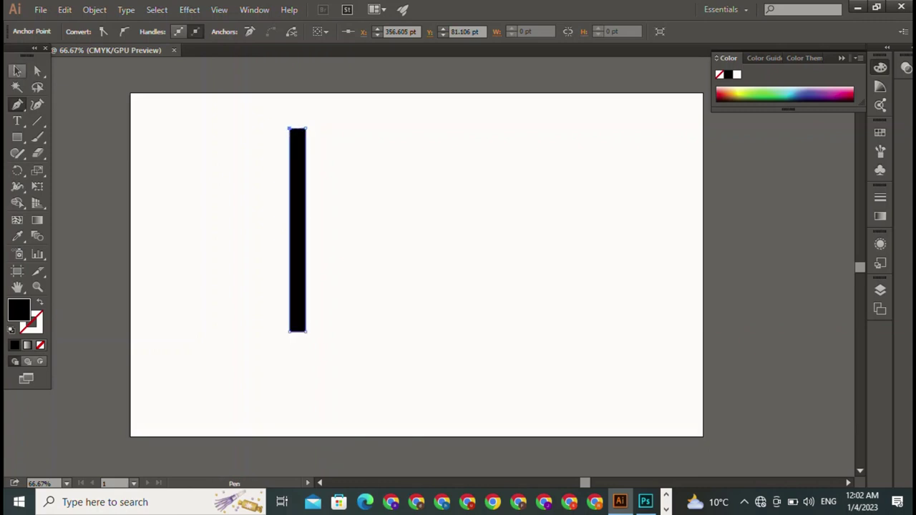
{"action": "key", "text": "v"}
{"action": "key", "text": "ctrl+shift+a"}
{"action": "key", "text": "ctrl+a"}
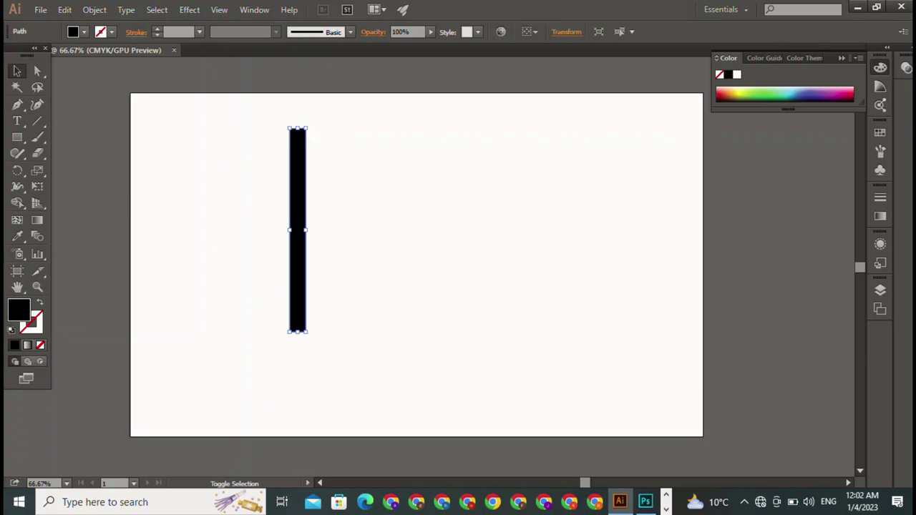
{"action": "mouse_move", "coordinate": [298, 129]}
{"action": "left_mouse_down"}
{"action": "mouse_move", "coordinate": [368, 159]}
{"action": "mouse_move", "coordinate": [339, 138]}
{"action": "left_mouse_up"}
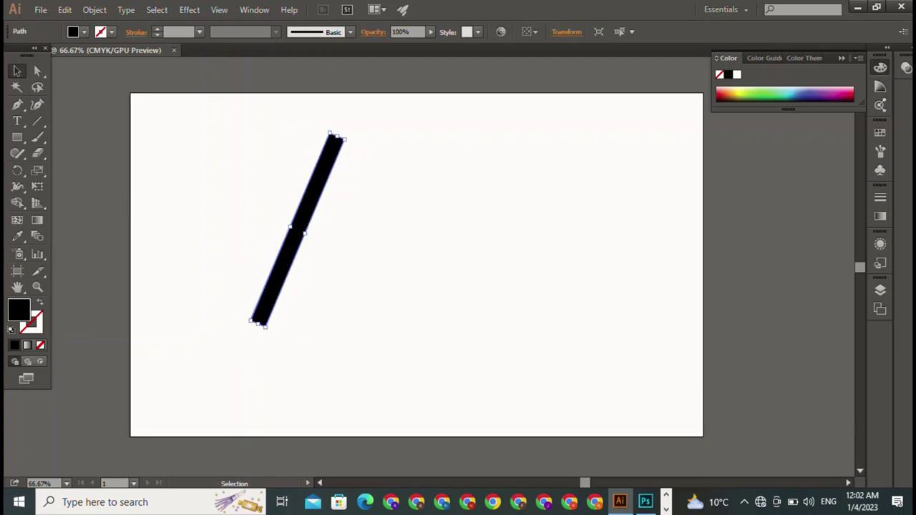
Step: Alt-drag the slanted bar twice to make two parallel copies beside it
{"action": "key", "text": "ctrl+shift+a"}
{"action": "key", "text": "ctrl+a"}
{"action": "left_click_drag", "start_coordinate": [297, 229], "coordinate": [343, 246]}
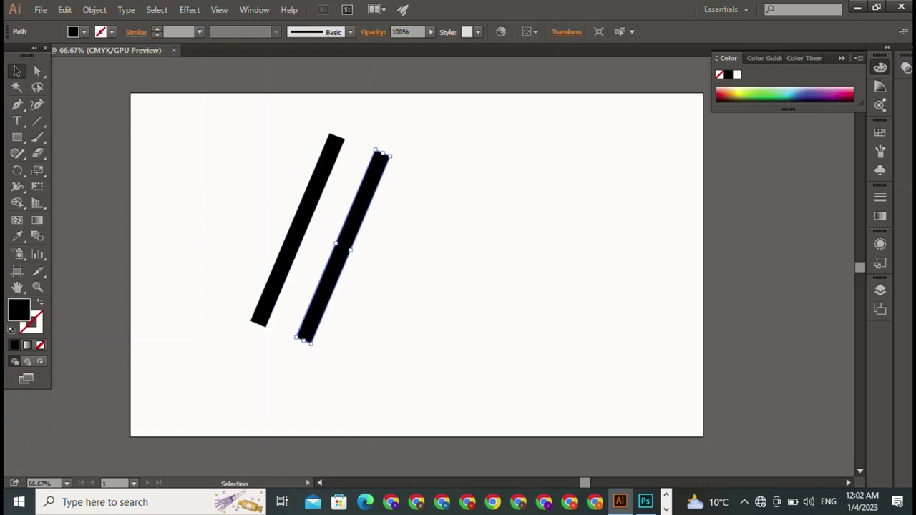
{"action": "key", "text": "ctrl+shift+a"}
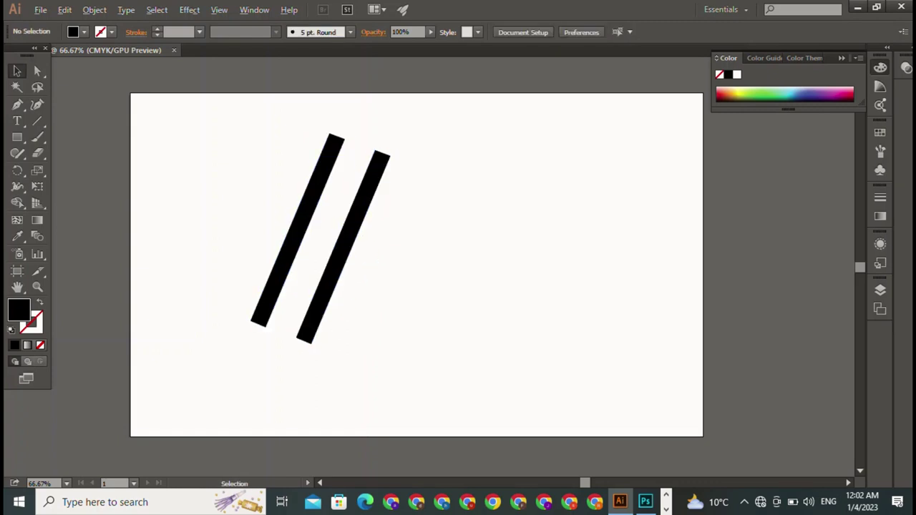
{"action": "left_click_drag", "start_coordinate": [343, 247], "coordinate": [368, 258]}
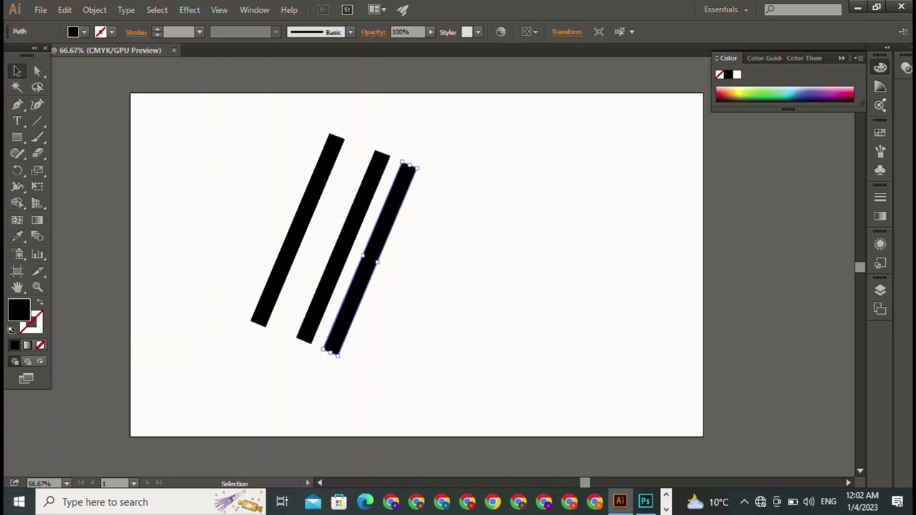
{"action": "key", "text": "ctrl+shift+a"}
Step: Move one bar far to the right and begin rotating the middle bar
{"action": "left_click_drag", "start_coordinate": [287, 139], "coordinate": [491, 268]}
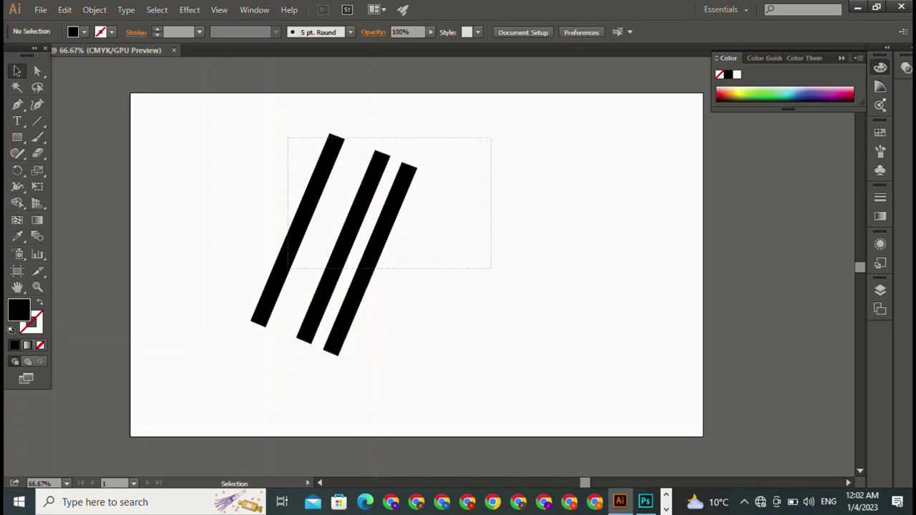
{"action": "key", "text": "ctrl+shift+a"}
{"action": "left_click", "coordinate": [342, 243]}
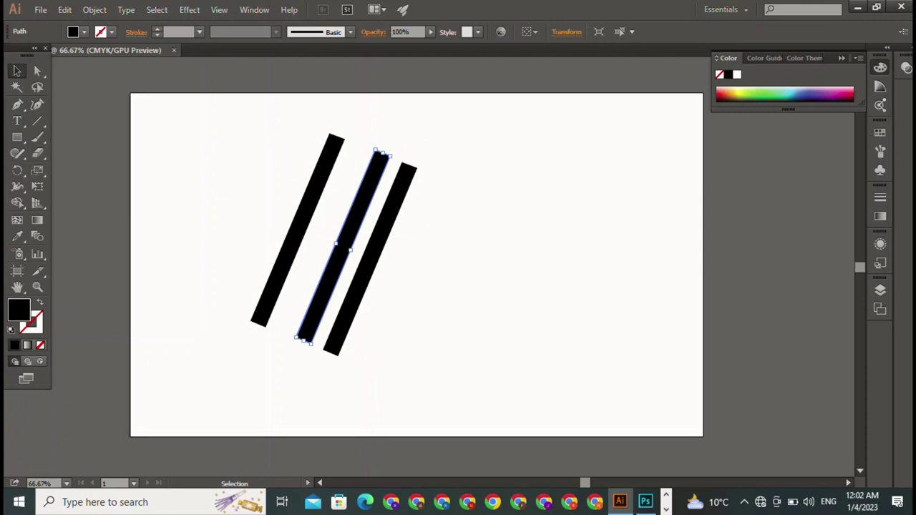
{"action": "key", "text": "ctrl+shift+a"}
{"action": "left_click_drag", "start_coordinate": [344, 243], "coordinate": [468, 258]}
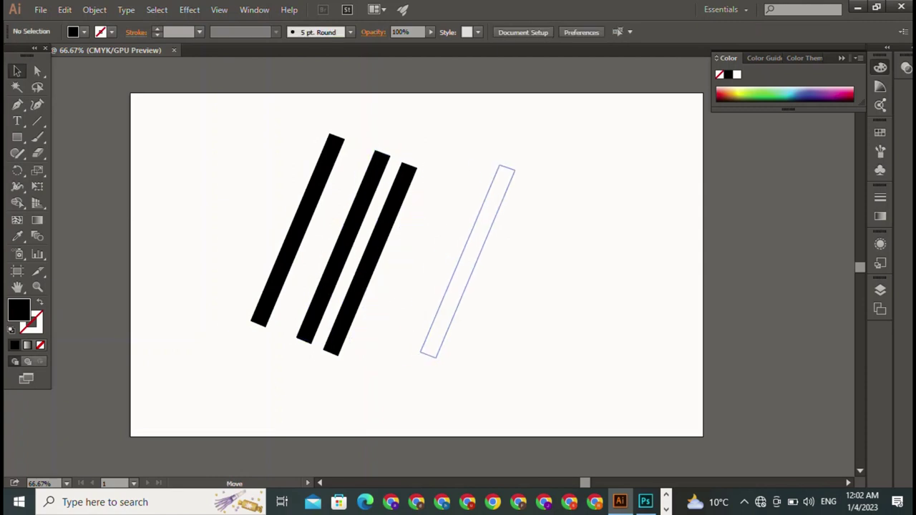
{"action": "left_click", "coordinate": [370, 259], "text": "shift"}
{"action": "left_click", "coordinate": [469, 261], "text": "shift"}
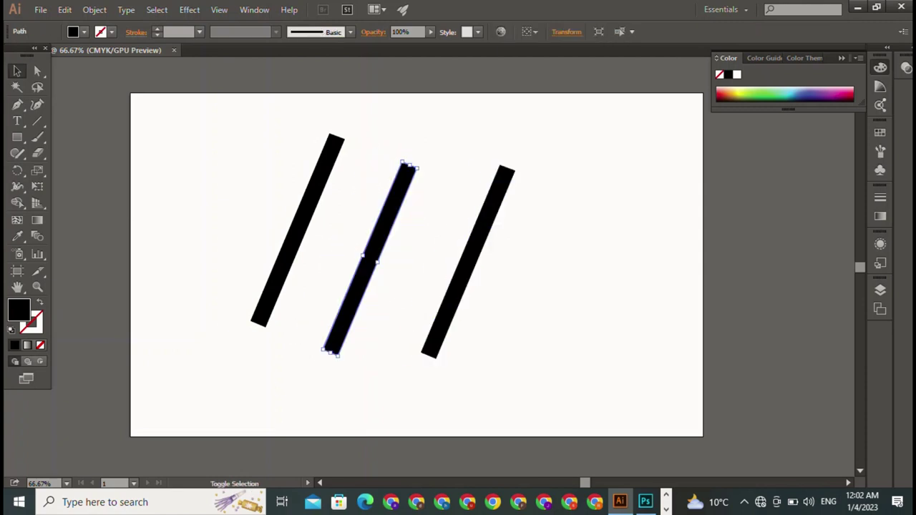
{"action": "mouse_move", "coordinate": [408, 172]}
{"action": "left_mouse_down"}
{"action": "mouse_move", "coordinate": [464, 219]}
{"action": "mouse_move", "coordinate": [464, 300]}
{"action": "mouse_move", "coordinate": [464, 220]}
{"action": "left_mouse_up"}
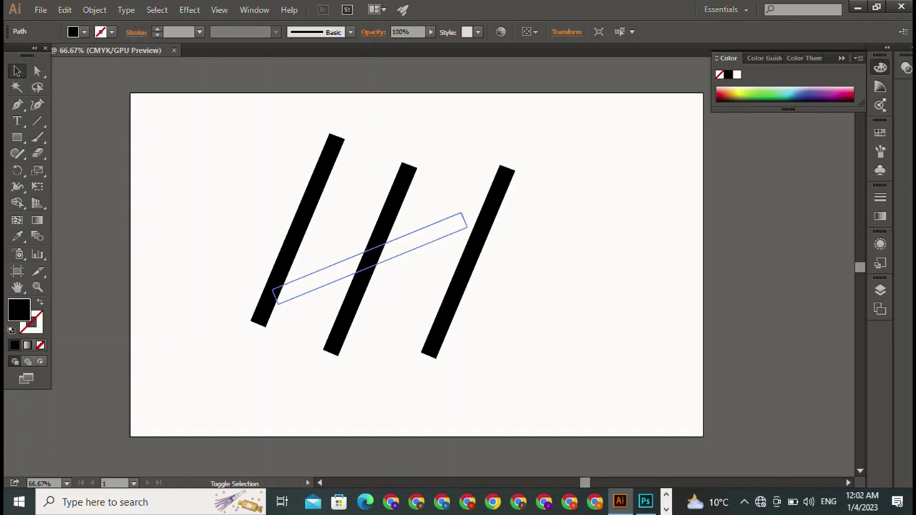
Step: Rotate the middle bar horizontal and move it below the slanted bars as a base
{"action": "left_click_drag", "start_coordinate": [464, 221], "coordinate": [471, 262]}
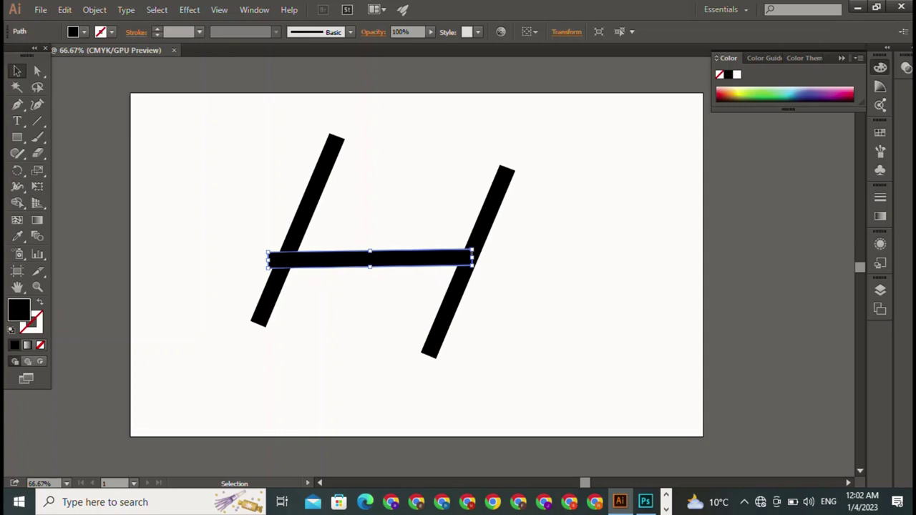
{"action": "left_click", "coordinate": [469, 259], "text": "shift"}
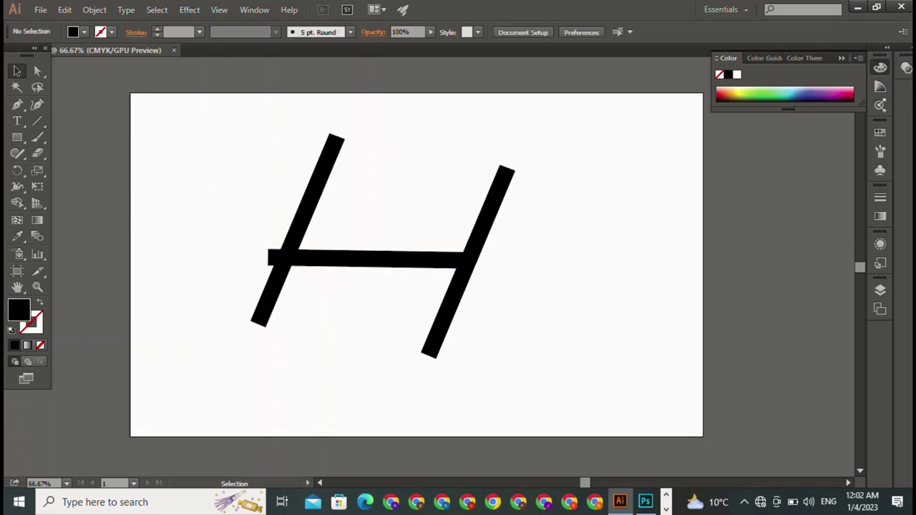
{"action": "left_click_drag", "start_coordinate": [369, 259], "coordinate": [345, 355]}
Step: Move the left slanted bar down and align it with the base bar's left end
{"action": "left_click", "coordinate": [468, 258]}
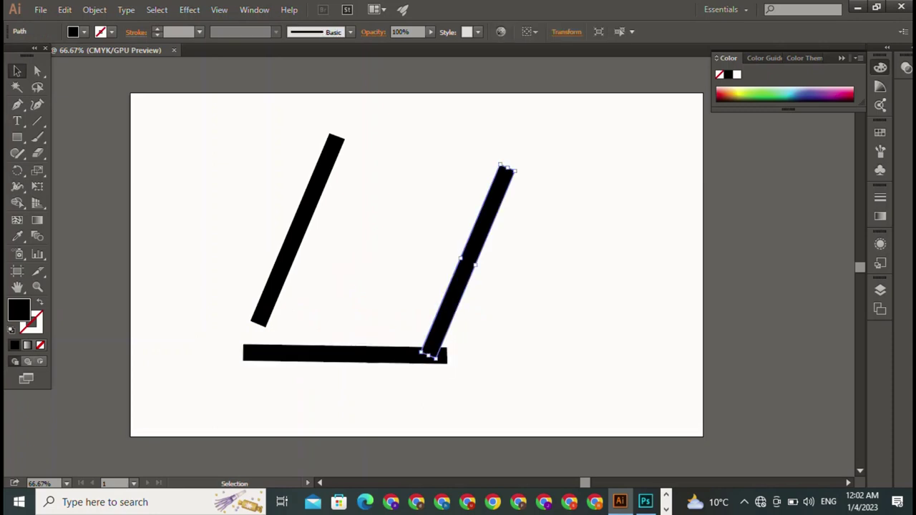
{"action": "left_click_drag", "start_coordinate": [297, 229], "coordinate": [290, 263]}
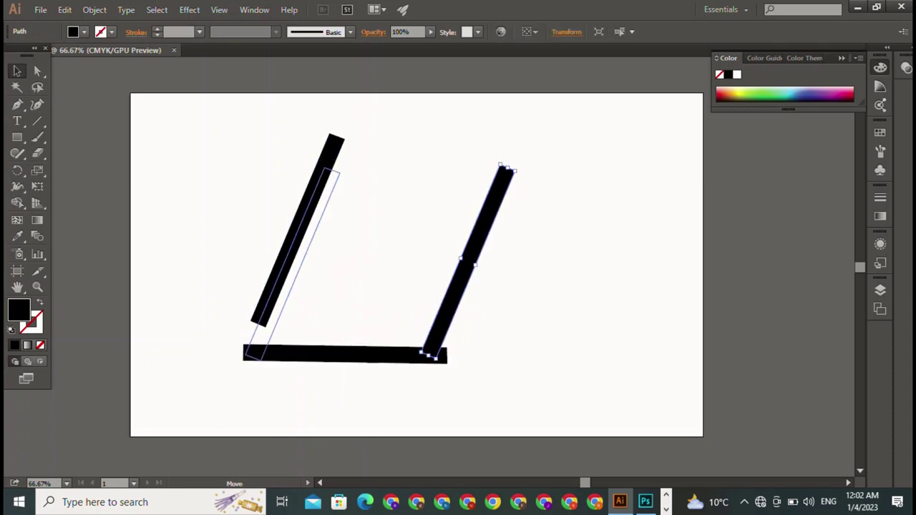
{"action": "key", "text": "ctrl+shift+a"}
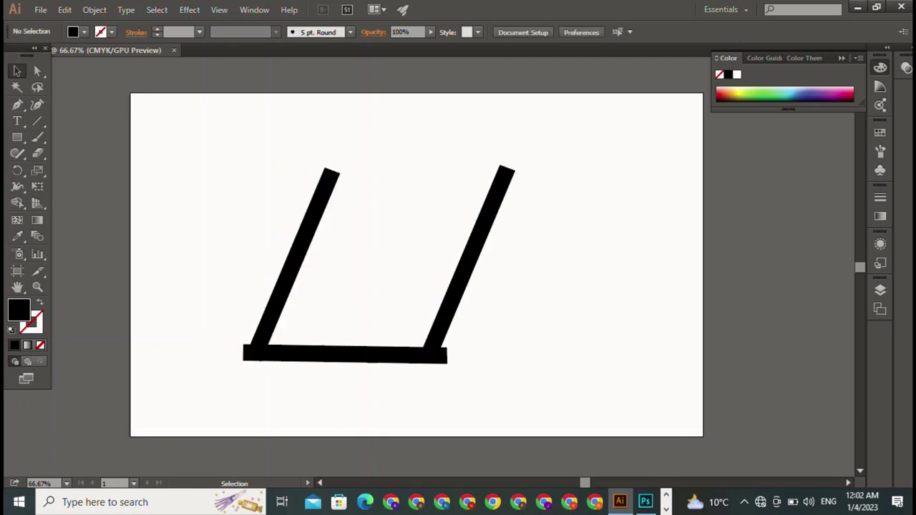
{"action": "left_click_drag", "start_coordinate": [252, 351], "coordinate": [240, 348]}
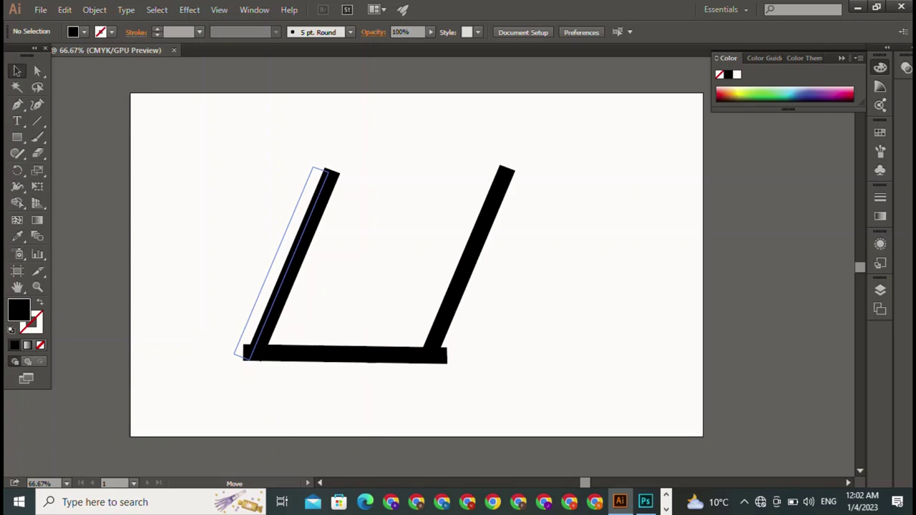
{"action": "left_click_drag", "start_coordinate": [239, 348], "coordinate": [249, 354]}
{"action": "key", "text": "ctrl+shift+a"}
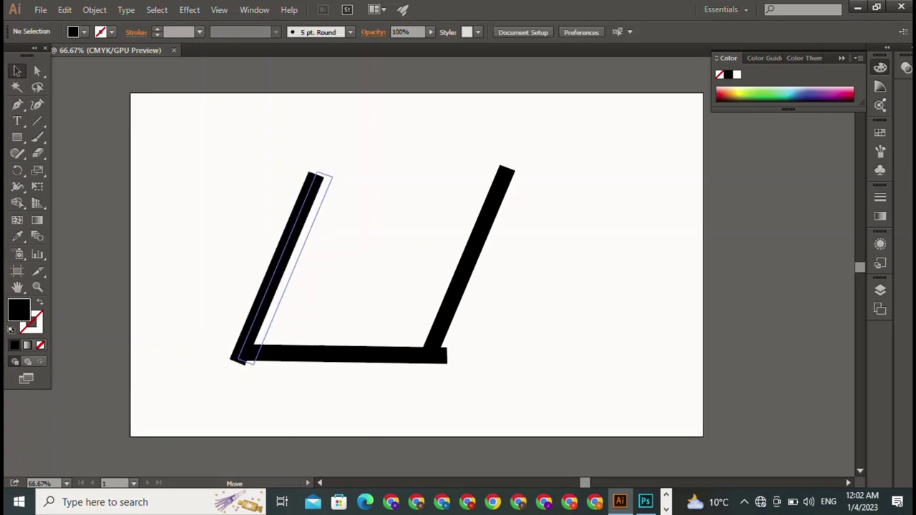
{"action": "key", "text": "ctrl+shift+a"}
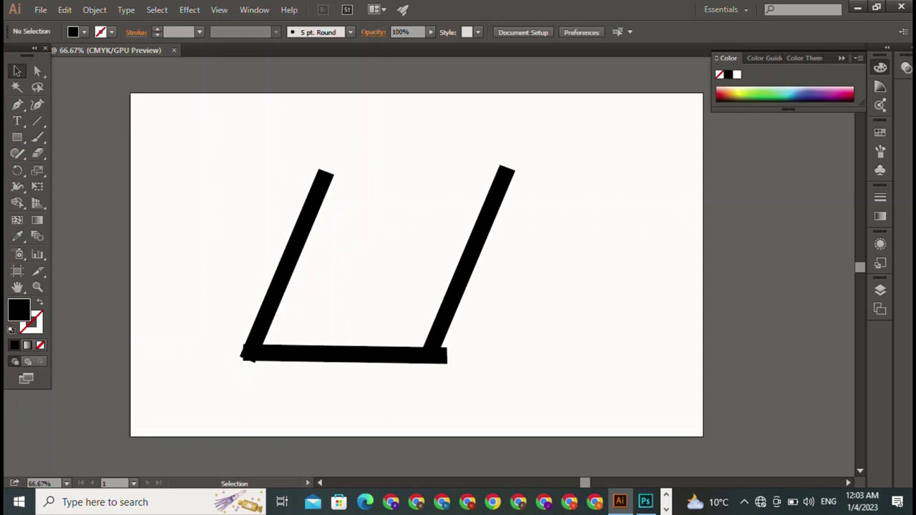
Step: Join the left bar and base at the bottom-left anchor with Ctrl+J
{"action": "left_click", "coordinate": [247, 353]}
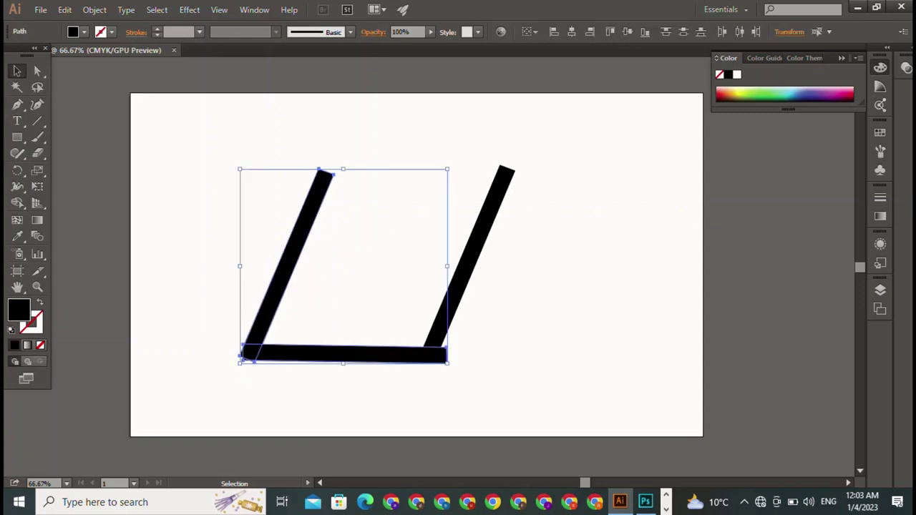
{"action": "key", "text": "a"}
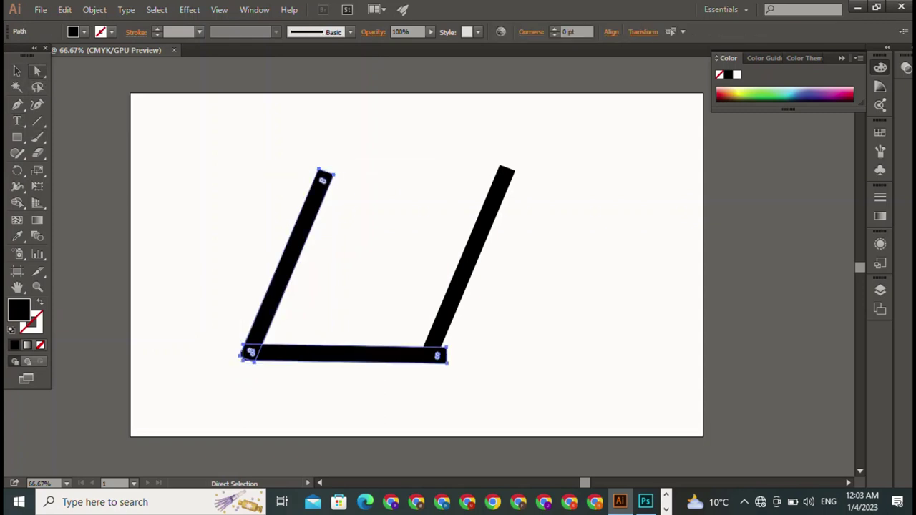
{"action": "left_click_drag", "start_coordinate": [228, 319], "coordinate": [250, 353]}
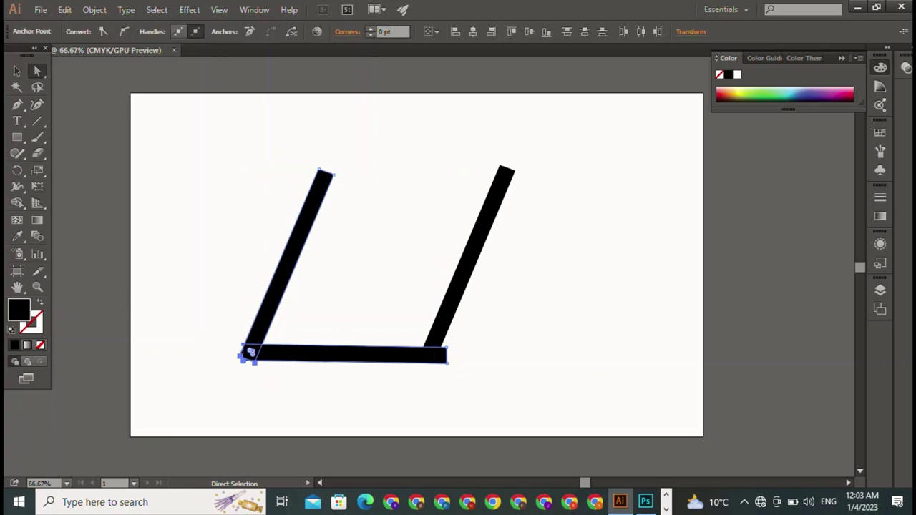
{"action": "key", "text": "ctrl+j"}
{"action": "key", "text": "ctrl+shift+a"}
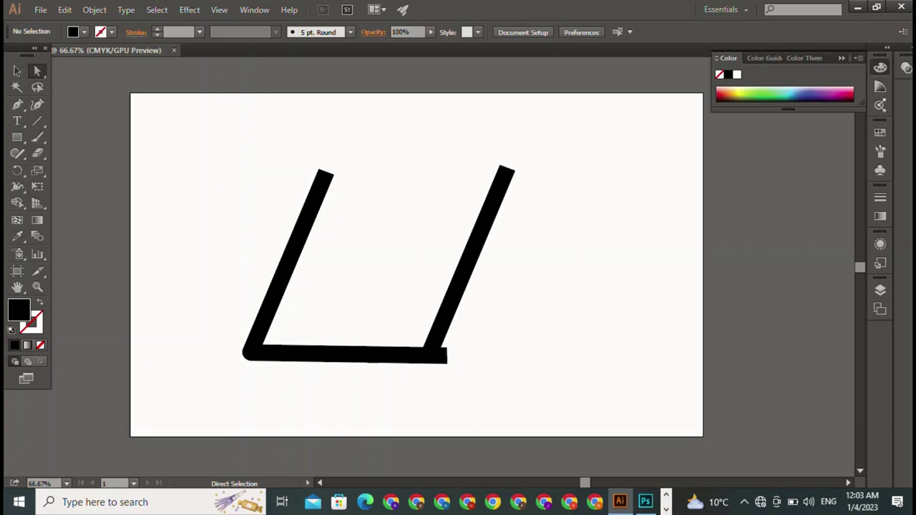
Step: Move the right bar onto the base's right end and round that corner to 18 pt
{"action": "left_click_drag", "start_coordinate": [427, 349], "coordinate": [442, 353]}
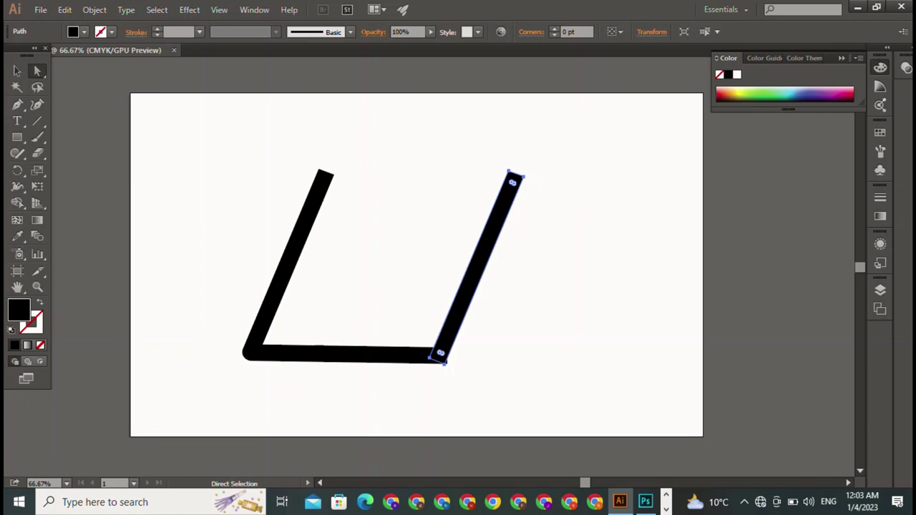
{"action": "left_click_drag", "start_coordinate": [424, 381], "coordinate": [488, 333]}
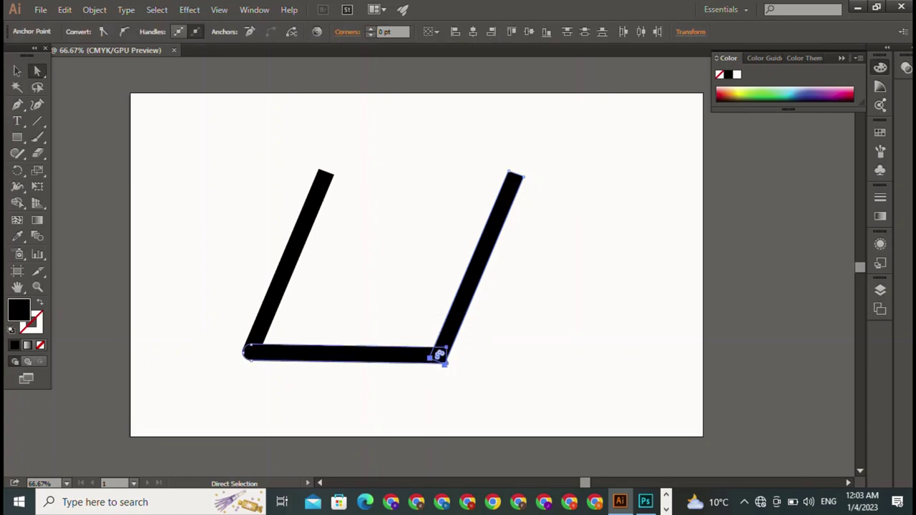
{"action": "left_click_drag", "start_coordinate": [439, 354], "coordinate": [440, 354]}
{"action": "left_click", "coordinate": [17, 71]}
{"action": "key", "text": "ctrl+shift+a"}
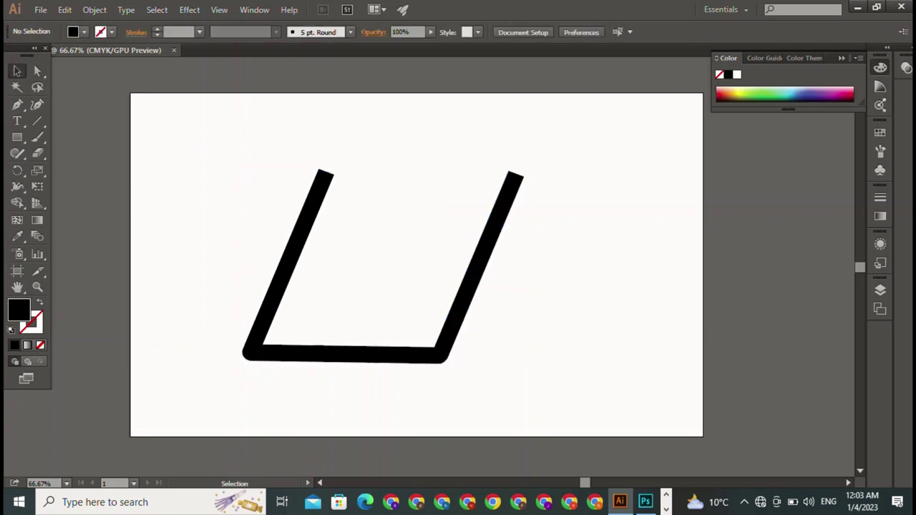
Step: Round the top ends of the left and right slanted bars using live corners
{"action": "left_click", "coordinate": [286, 264]}
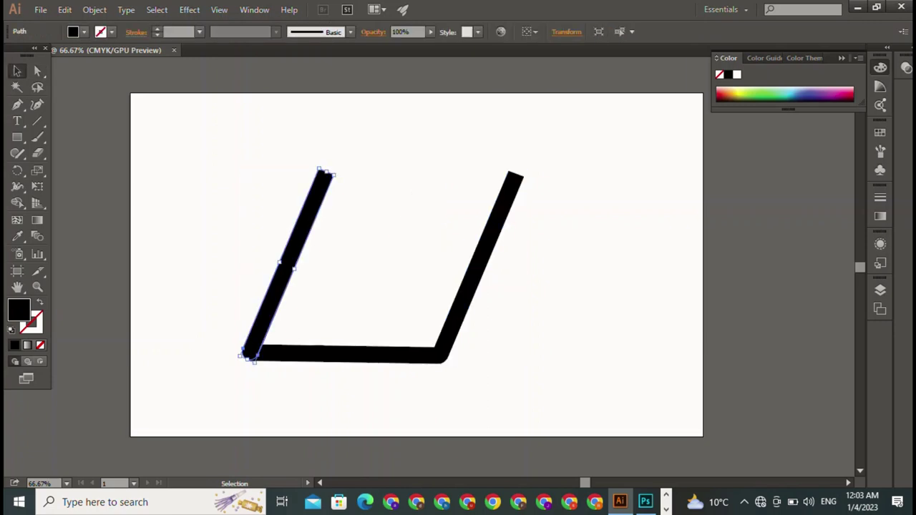
{"action": "left_click", "coordinate": [37, 71]}
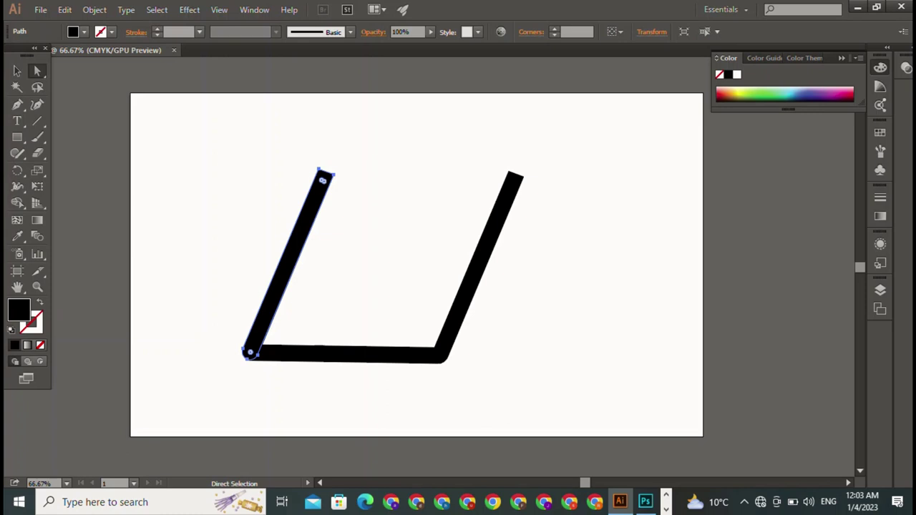
{"action": "left_click", "coordinate": [333, 175]}
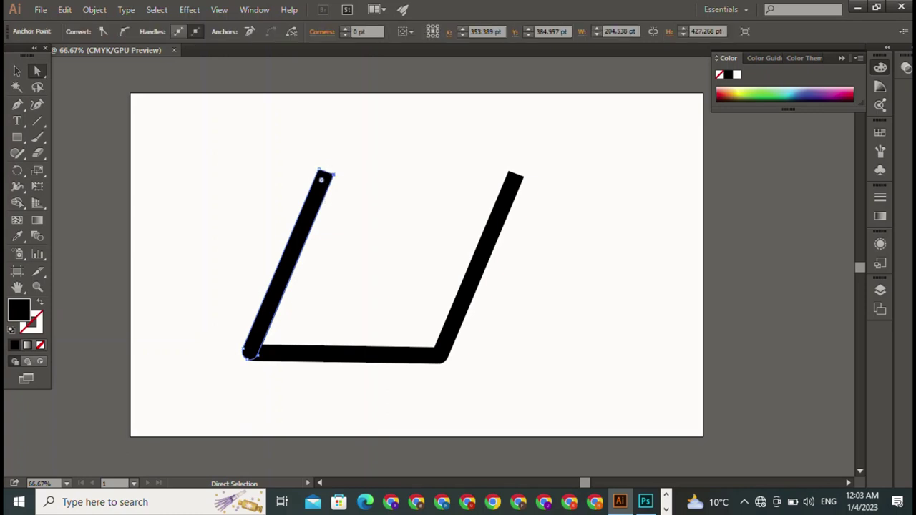
{"action": "left_click_drag", "start_coordinate": [321, 180], "coordinate": [320, 187]}
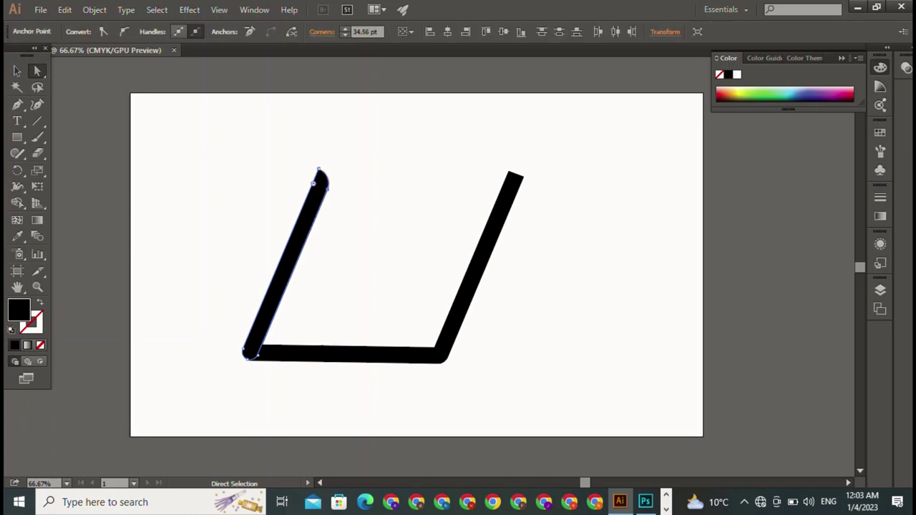
{"action": "left_click", "coordinate": [432, 358], "text": "ctrl"}
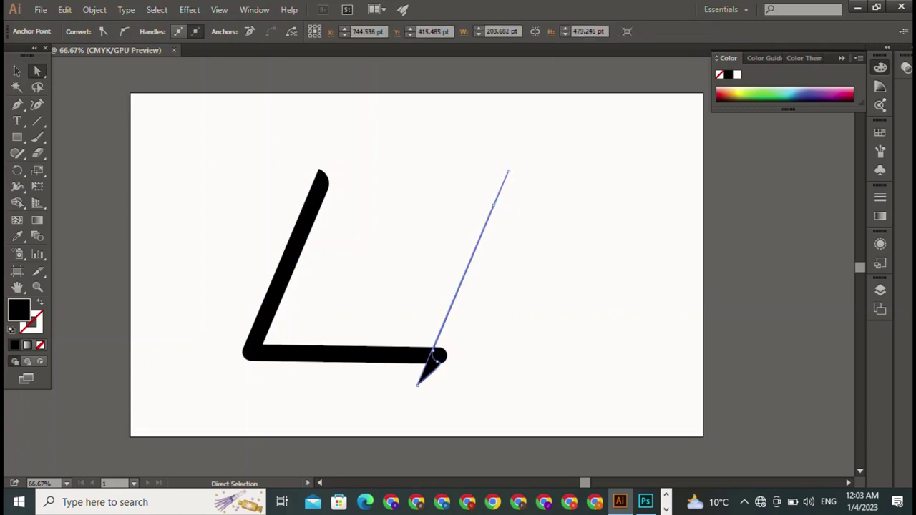
{"action": "left_click", "coordinate": [437, 358]}
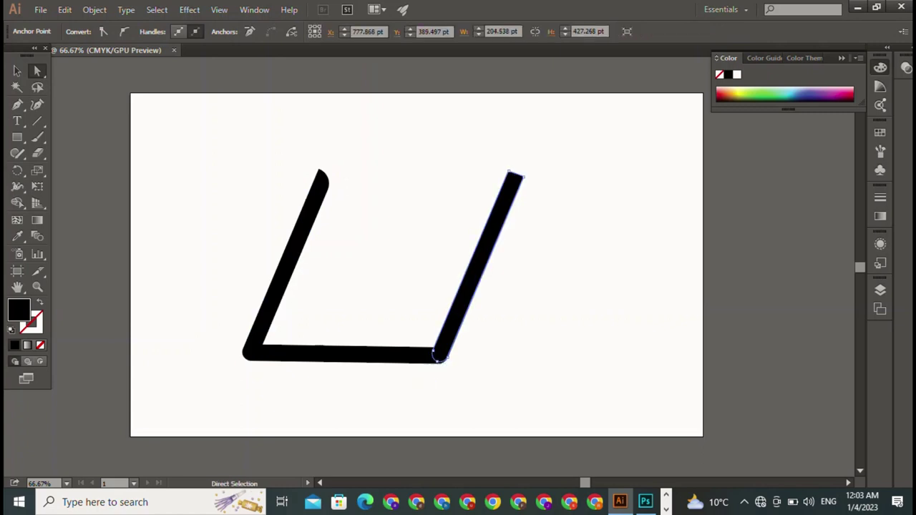
{"action": "mouse_move", "coordinate": [495, 161]}
{"action": "left_mouse_down"}
{"action": "mouse_move", "coordinate": [523, 183]}
{"action": "mouse_move", "coordinate": [517, 192]}
{"action": "left_mouse_up"}
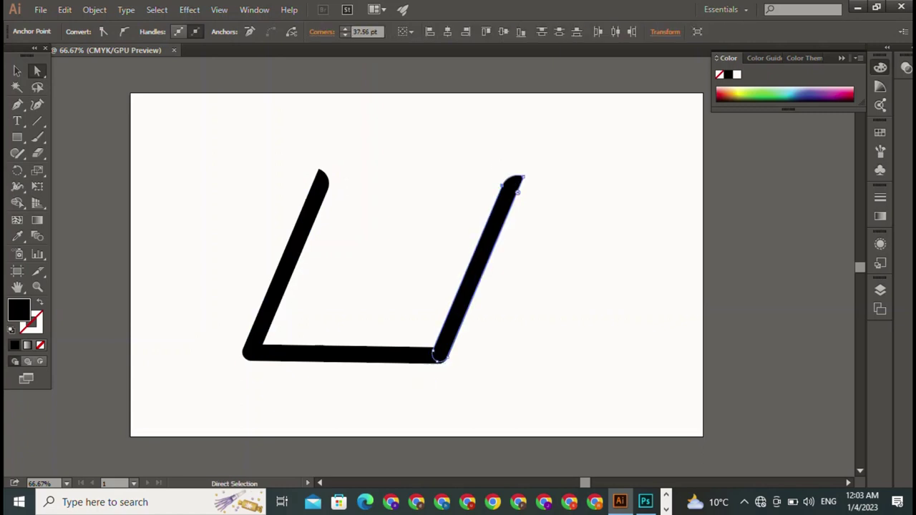
{"action": "left_click", "coordinate": [18, 70]}
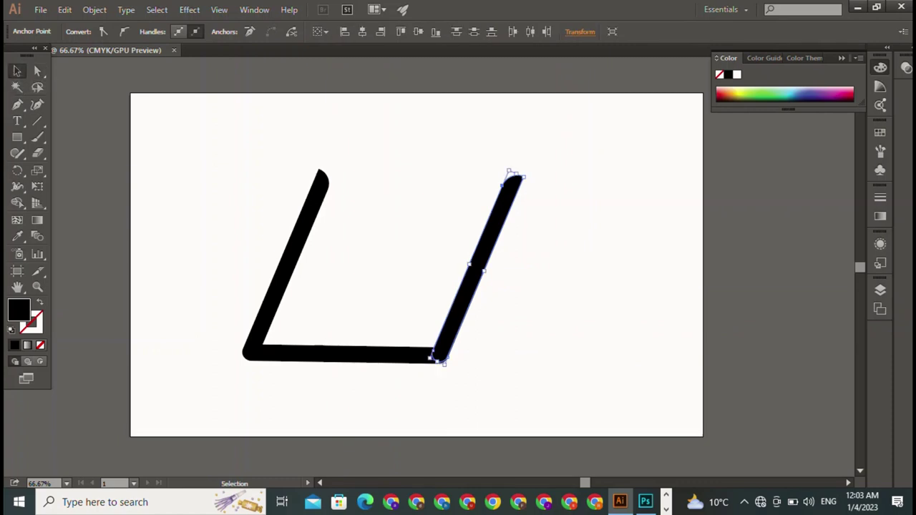
{"action": "key", "text": "ctrl+shift+a"}
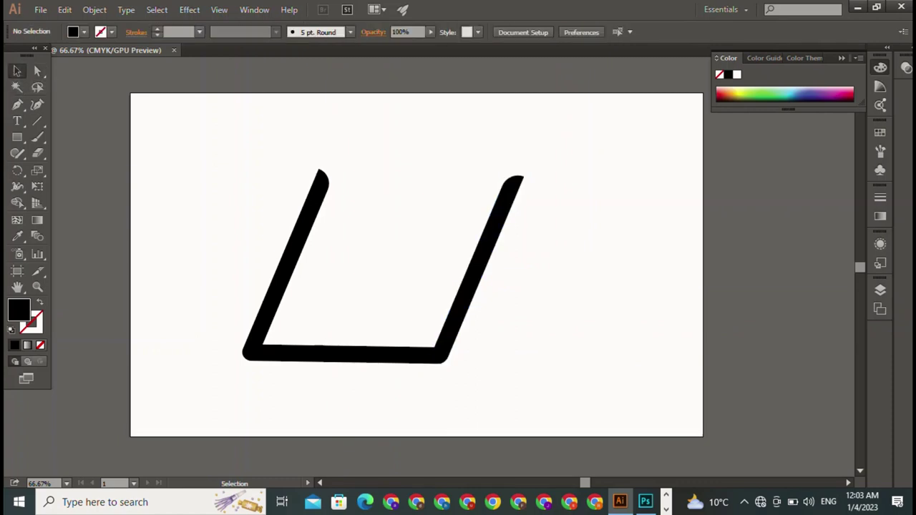
Step: Type 'A I' in a new text object above the frame
{"action": "left_click", "coordinate": [17, 121]}
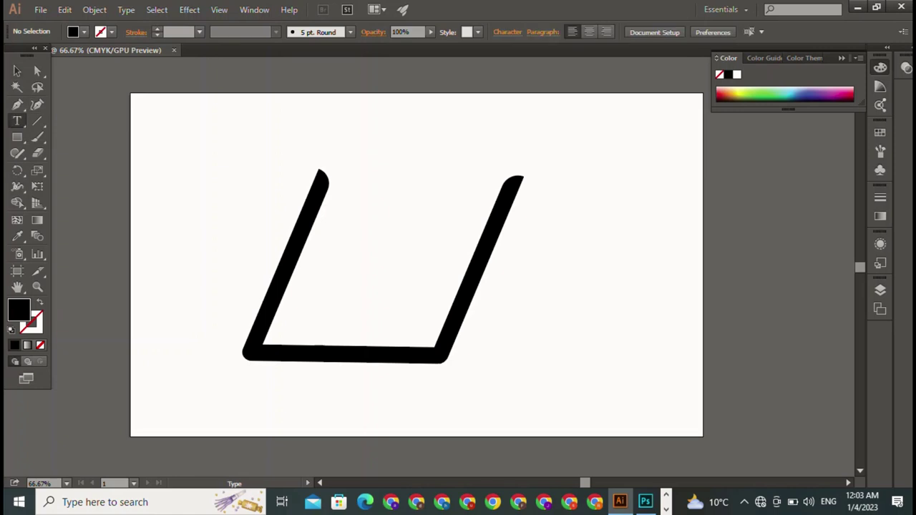
{"action": "left_click", "coordinate": [315, 117]}
{"action": "type", "text": "A"}
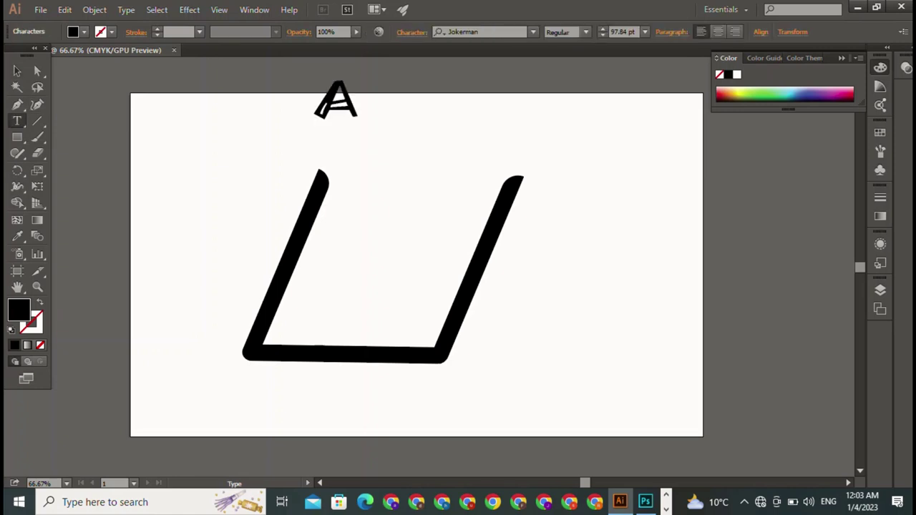
{"action": "type", "text": " I"}
Step: Set the AI text in Magneto Bold, move it into the U, enlarge to 173.5 pt and narrow it
{"action": "key", "text": "Escape"}
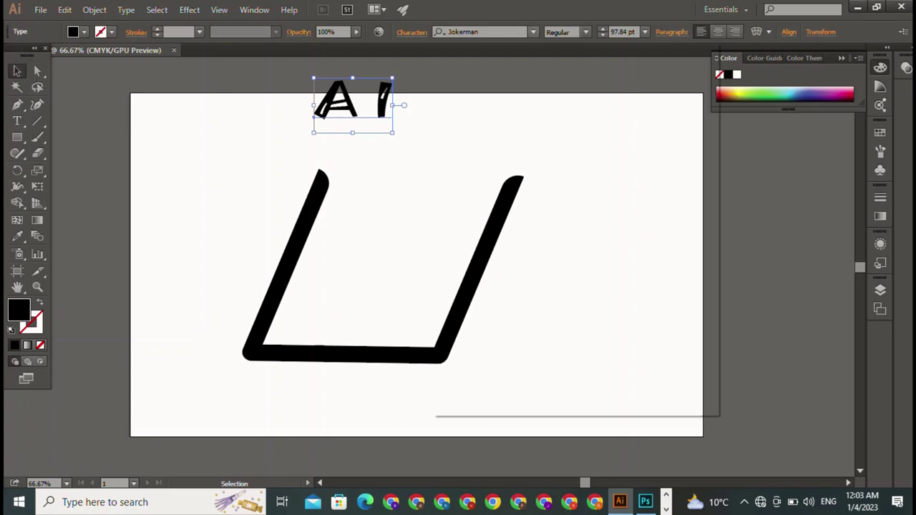
{"action": "left_click", "coordinate": [532, 31]}
{"action": "left_click", "coordinate": [469, 282]}
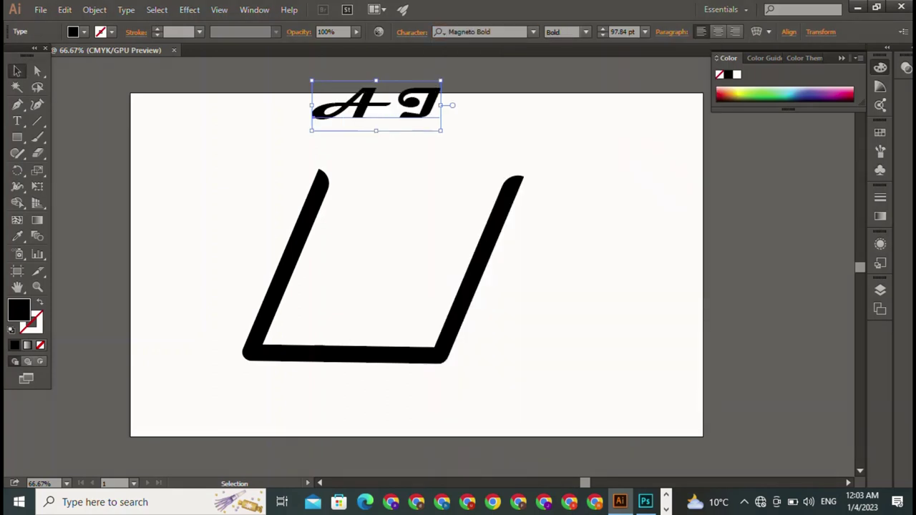
{"action": "left_click_drag", "start_coordinate": [376, 105], "coordinate": [350, 322]}
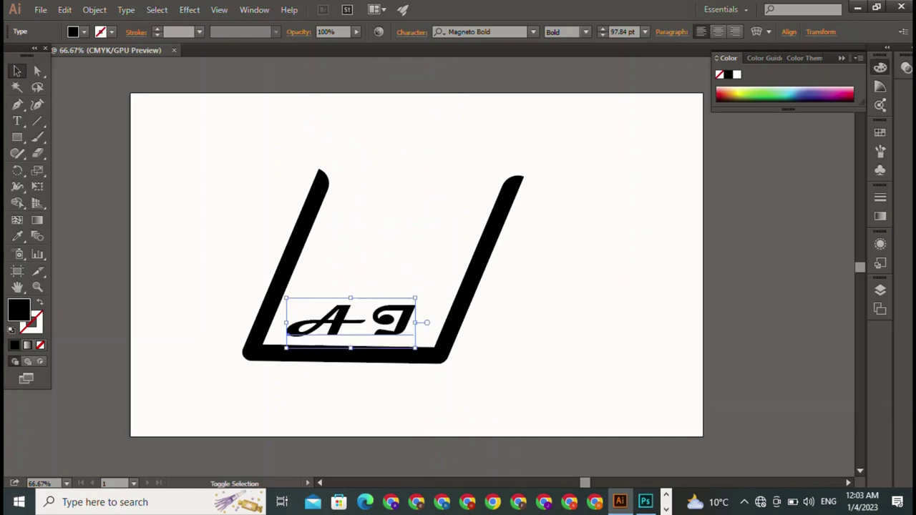
{"action": "left_click_drag", "start_coordinate": [416, 298], "coordinate": [515, 260]}
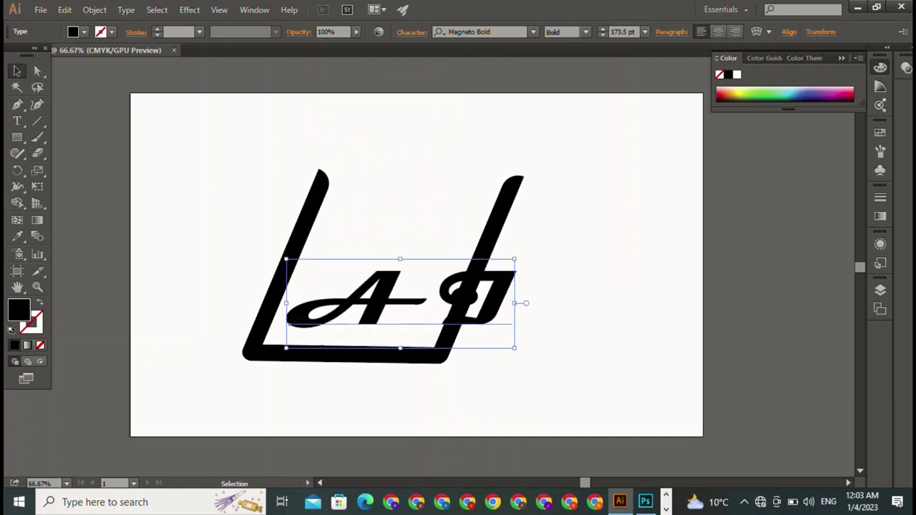
{"action": "left_click_drag", "start_coordinate": [525, 303], "coordinate": [440, 303]}
{"action": "left_click", "coordinate": [179, 272]}
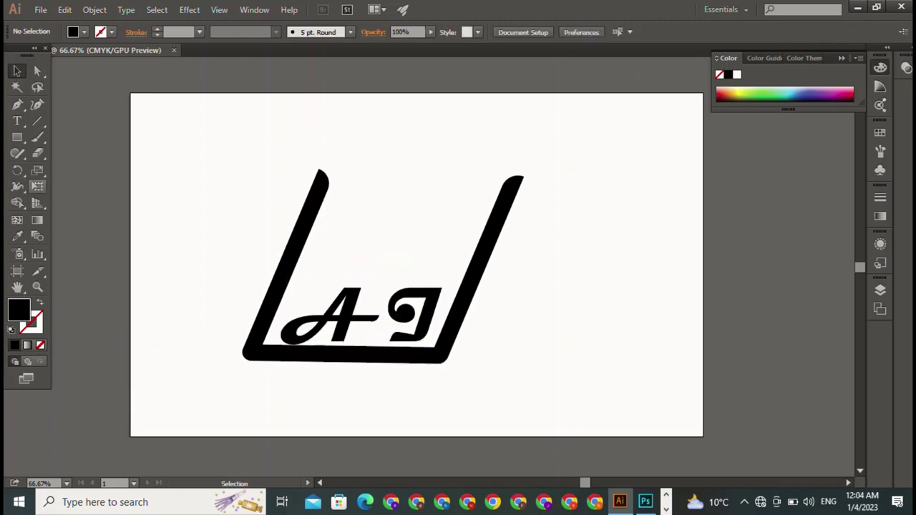
Step: Drag the left slanted stroke's top end down so it sits below the right arm
{"action": "left_click", "coordinate": [285, 264]}
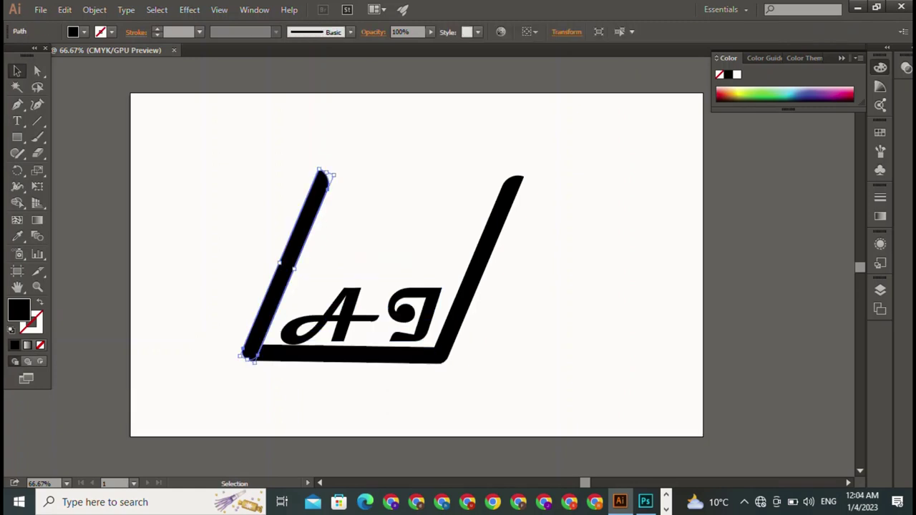
{"action": "key", "text": "ctrl+shift+a"}
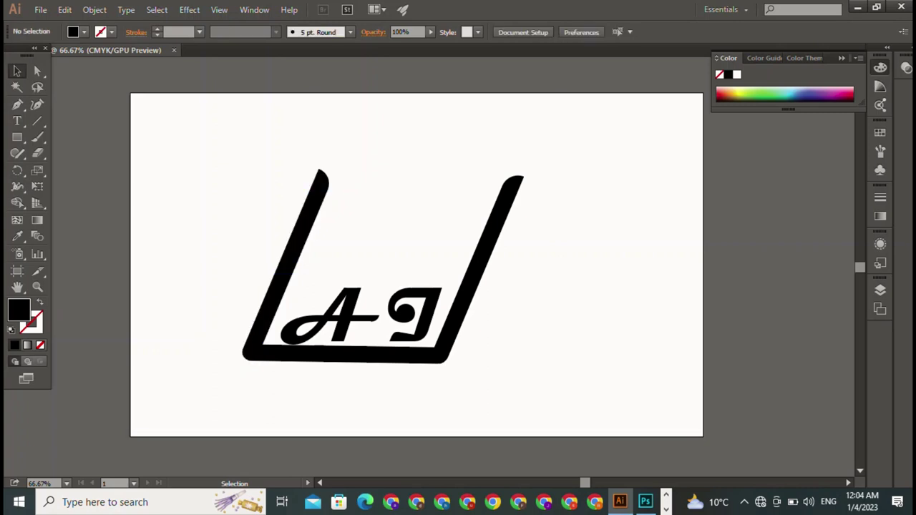
{"action": "left_click", "coordinate": [285, 264]}
{"action": "left_click_drag", "start_coordinate": [322, 175], "coordinate": [305, 219]}
{"action": "left_click", "coordinate": [572, 322]}
{"action": "left_click", "coordinate": [487, 265]}
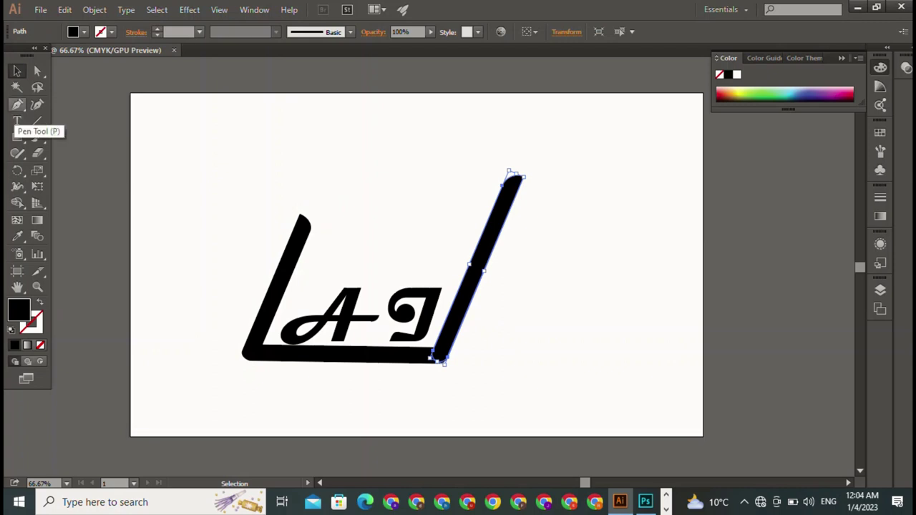
{"action": "left_click", "coordinate": [18, 104]}
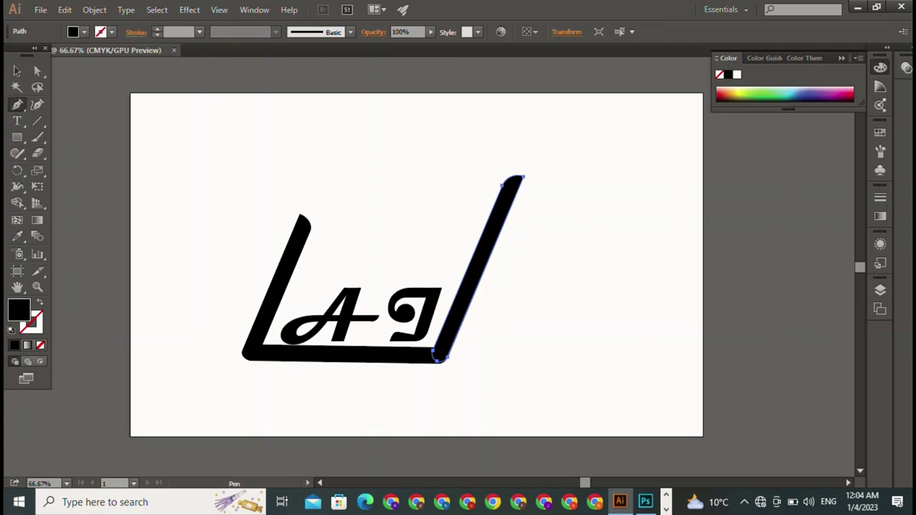
{"action": "left_click", "coordinate": [17, 71]}
{"action": "key", "text": "ctrl+shift+a"}
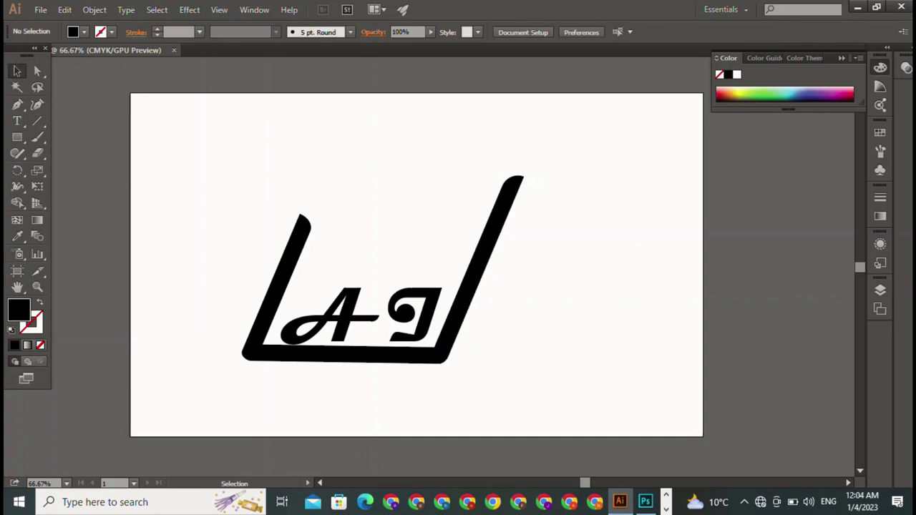
Step: Draw a thin line with the Pen tool from the frame's bottom-left to bottom-right corner
{"action": "left_click", "coordinate": [17, 121]}
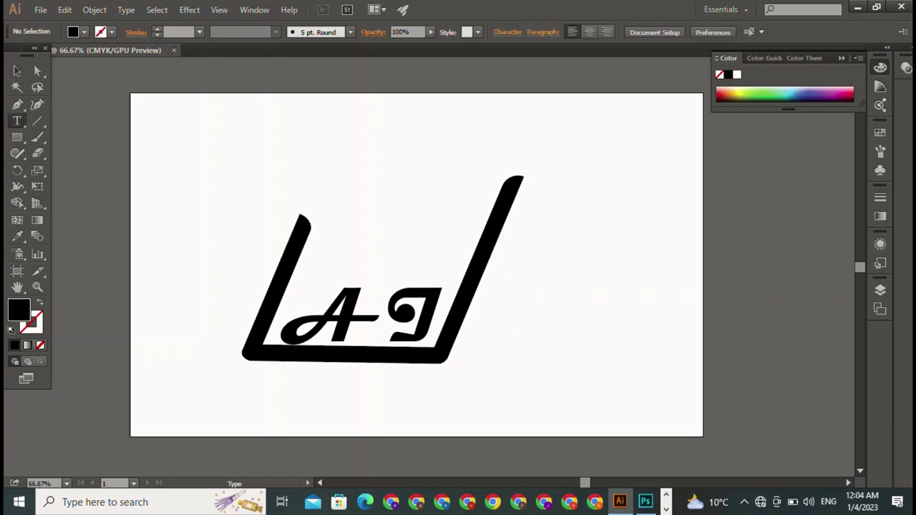
{"action": "left_click", "coordinate": [17, 104]}
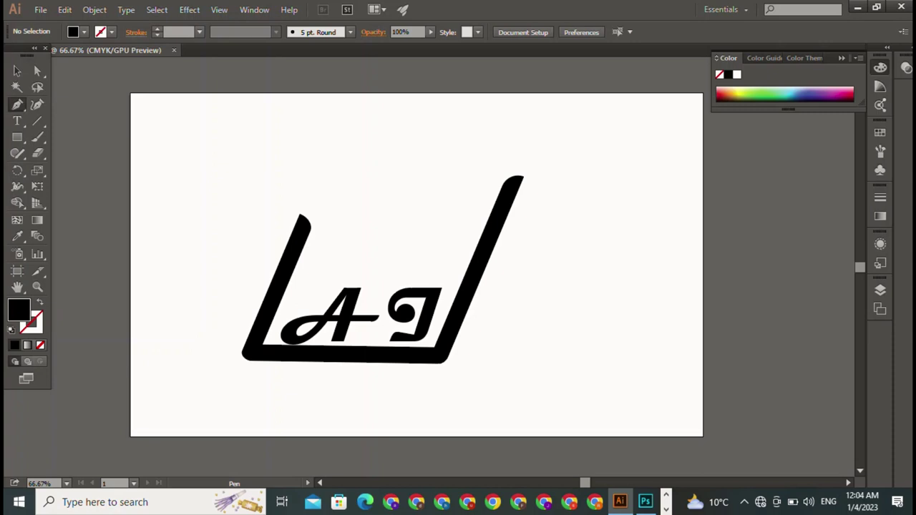
{"action": "left_click", "coordinate": [246, 365]}
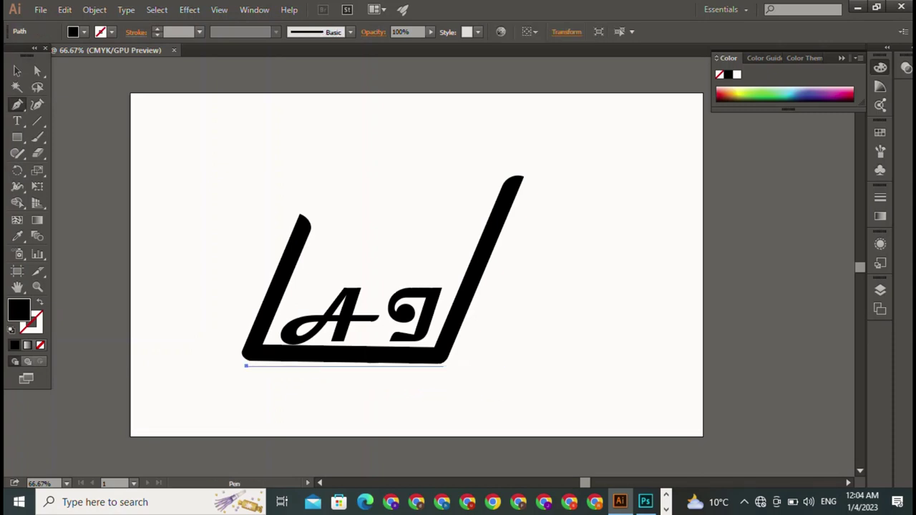
{"action": "left_click", "coordinate": [444, 365]}
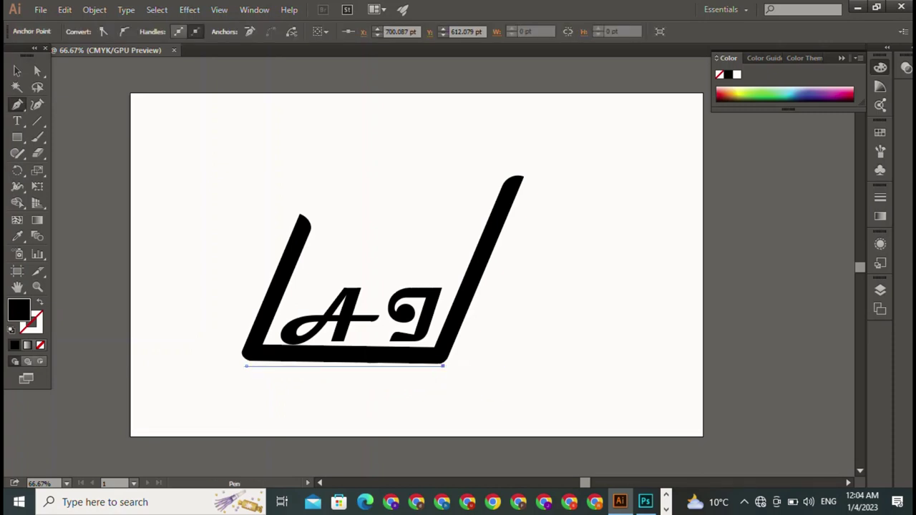
{"action": "left_click", "coordinate": [247, 365]}
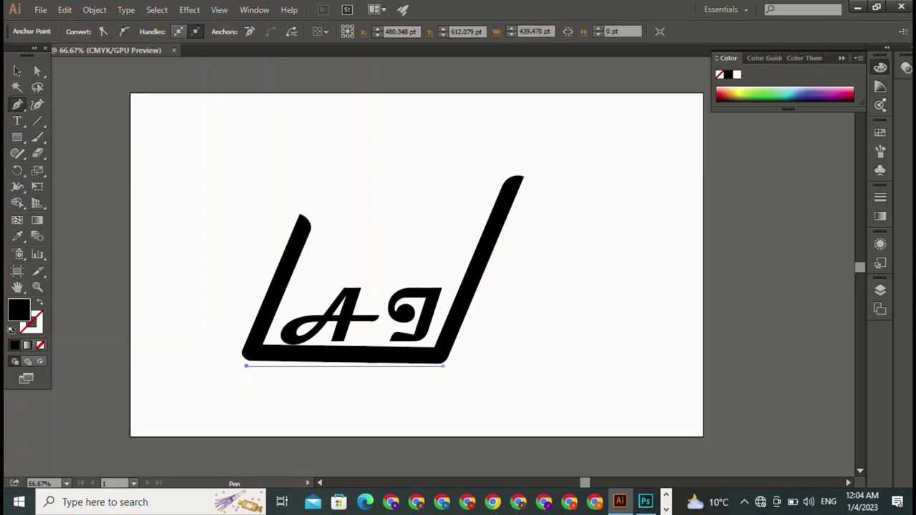
{"action": "key", "text": "v"}
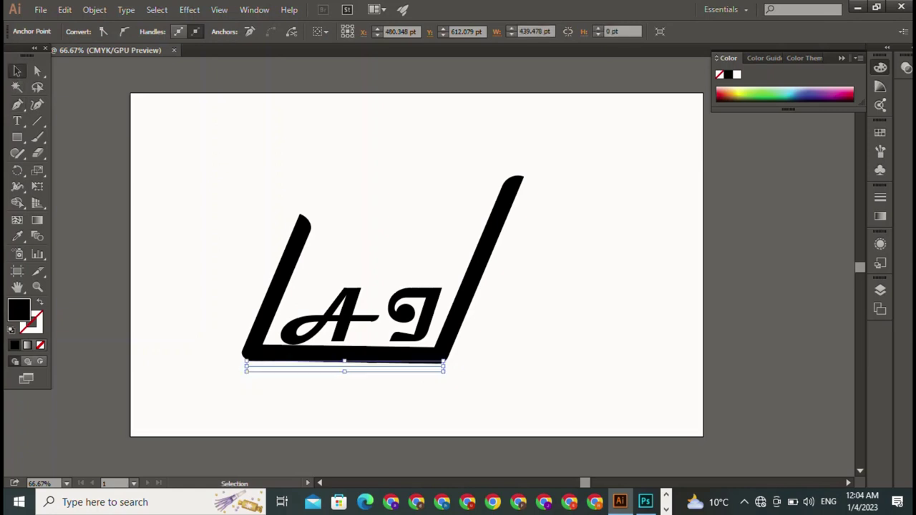
{"action": "key", "text": "Down"}
{"action": "key", "text": "Down"}
{"action": "key", "text": "Down"}
{"action": "key", "text": "Down"}
{"action": "key", "text": "Down"}
{"action": "key", "text": "Down"}
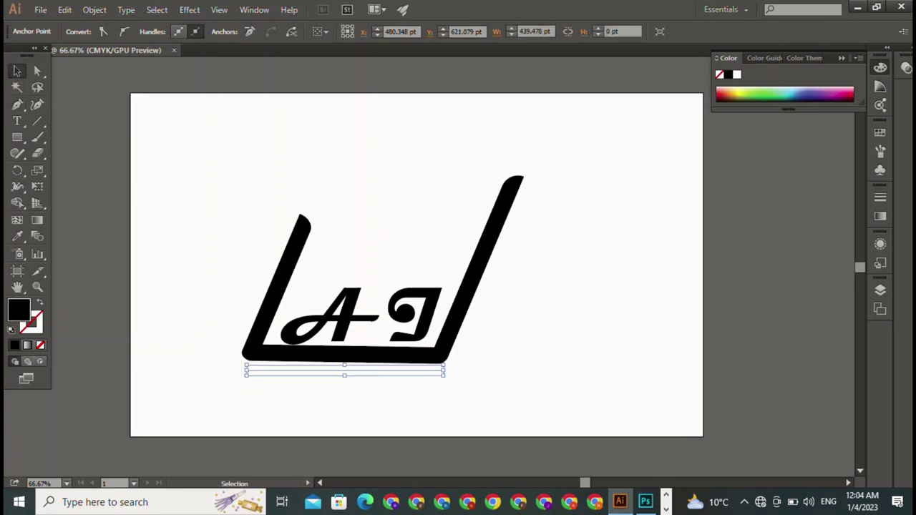
{"action": "key", "text": "ctrl+shift+a"}
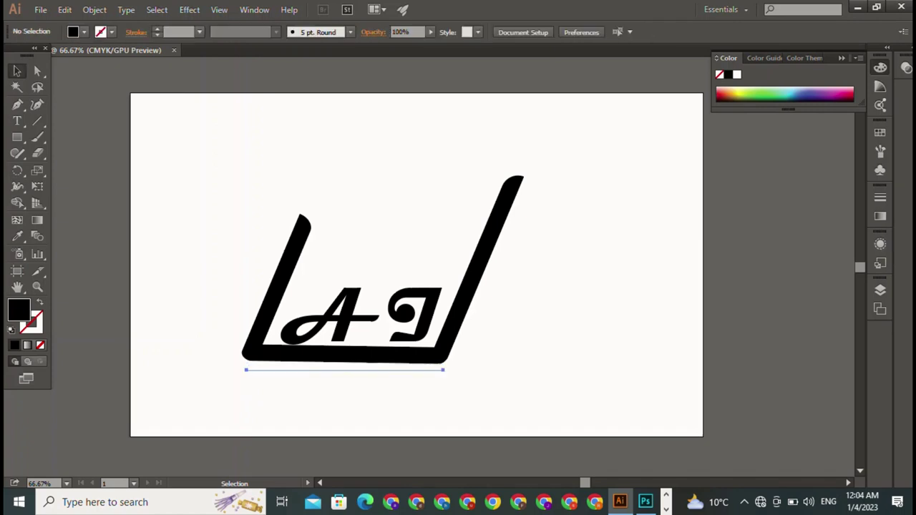
Step: Reposition the thin line just below the frame's base
{"action": "left_click_drag", "start_coordinate": [344, 369], "coordinate": [343, 367]}
{"action": "key", "text": "ctrl+shift+a"}
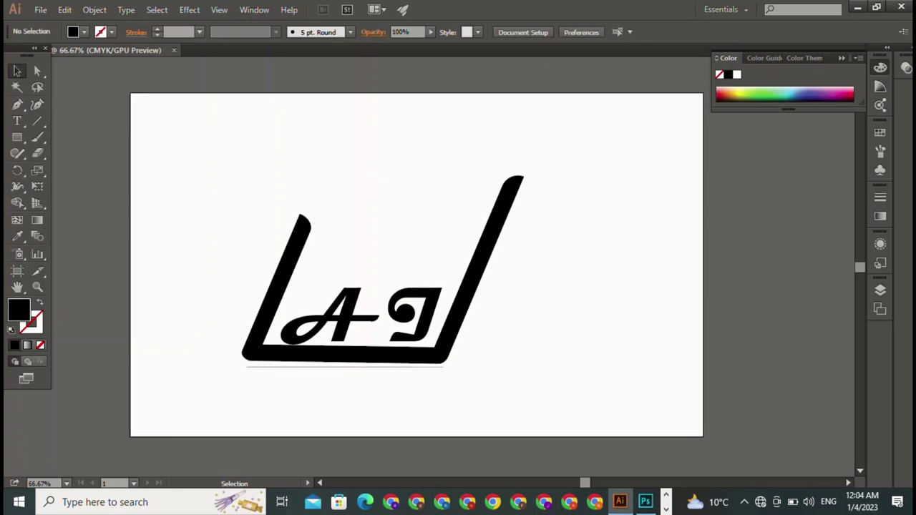
{"action": "left_click", "coordinate": [343, 367]}
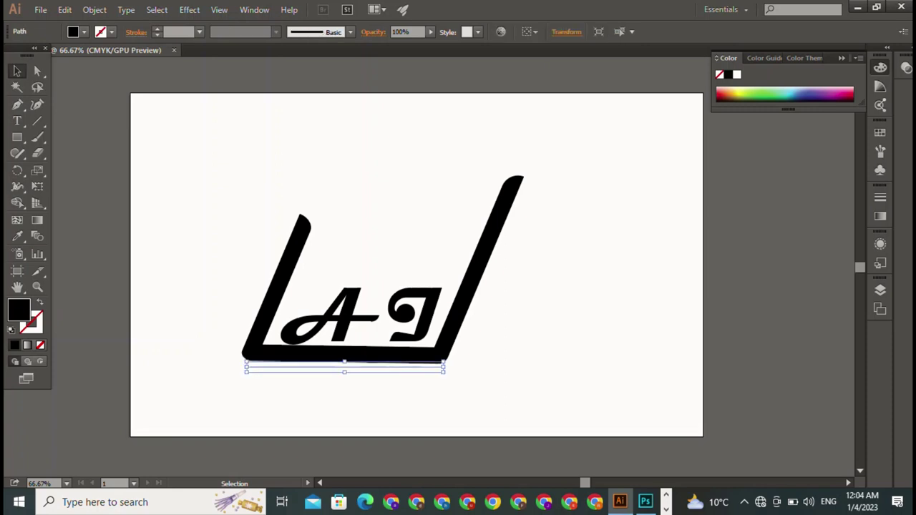
{"action": "left_click_drag", "start_coordinate": [343, 367], "coordinate": [344, 393]}
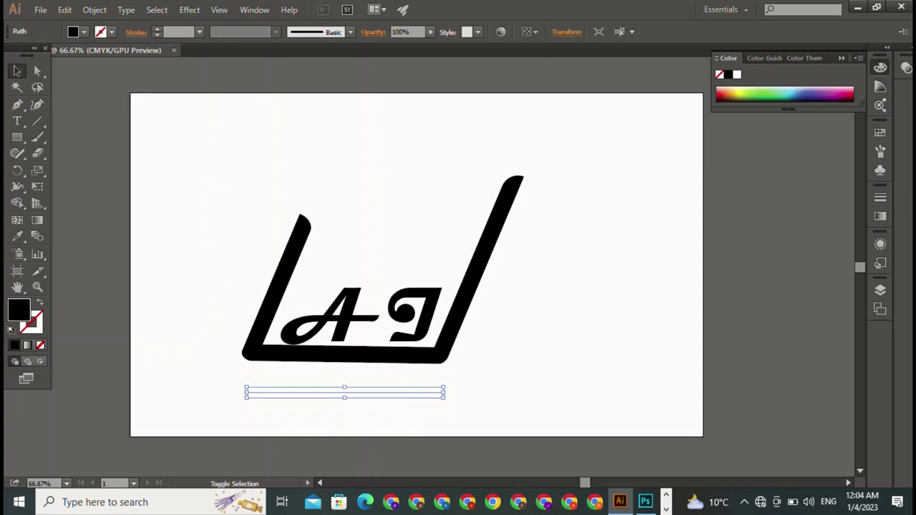
{"action": "left_click_drag", "start_coordinate": [111, 373], "coordinate": [578, 398]}
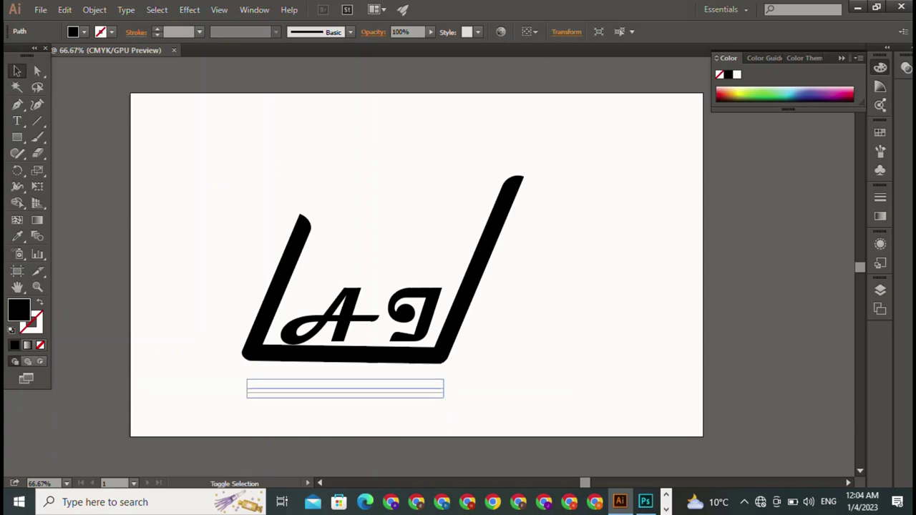
{"action": "left_click_drag", "start_coordinate": [343, 392], "coordinate": [343, 379]}
{"action": "key", "text": "ctrl+shift+a"}
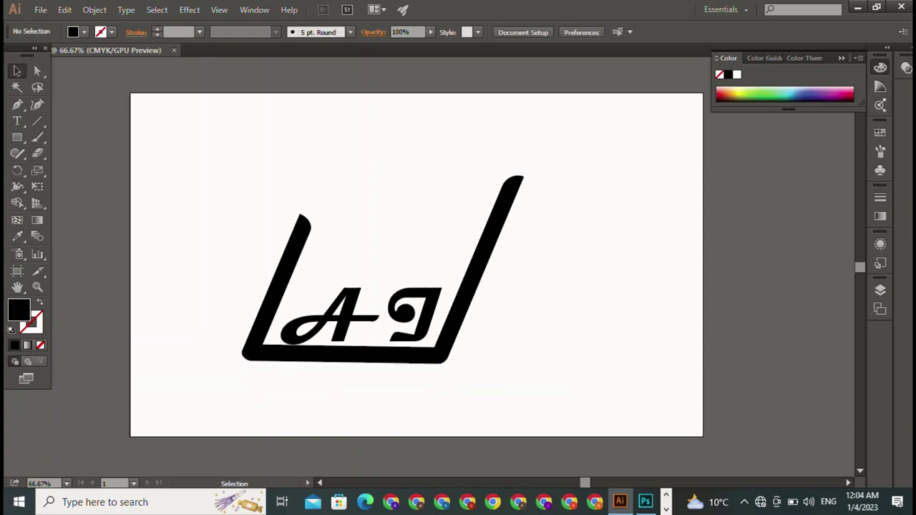
{"action": "left_click", "coordinate": [398, 380]}
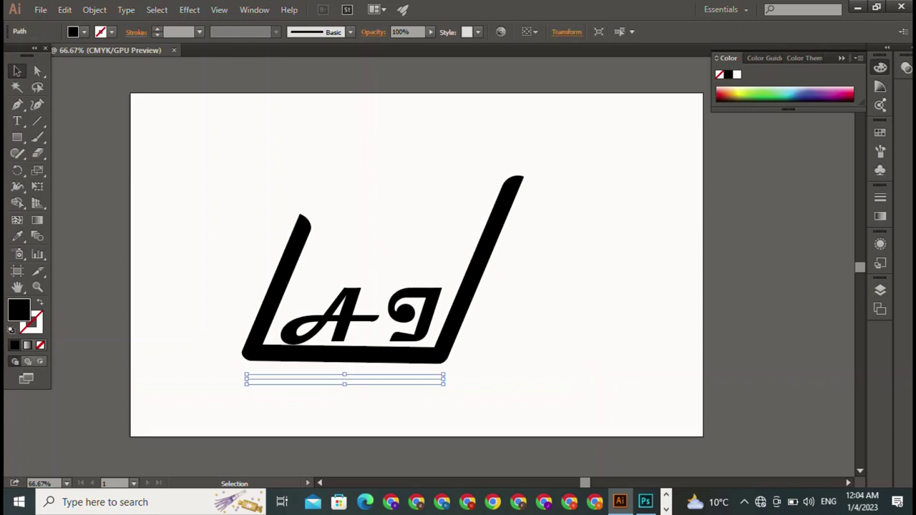
Step: Give the line beneath the frame a black stroke of 5 pt weight
{"action": "left_click", "coordinate": [84, 32]}
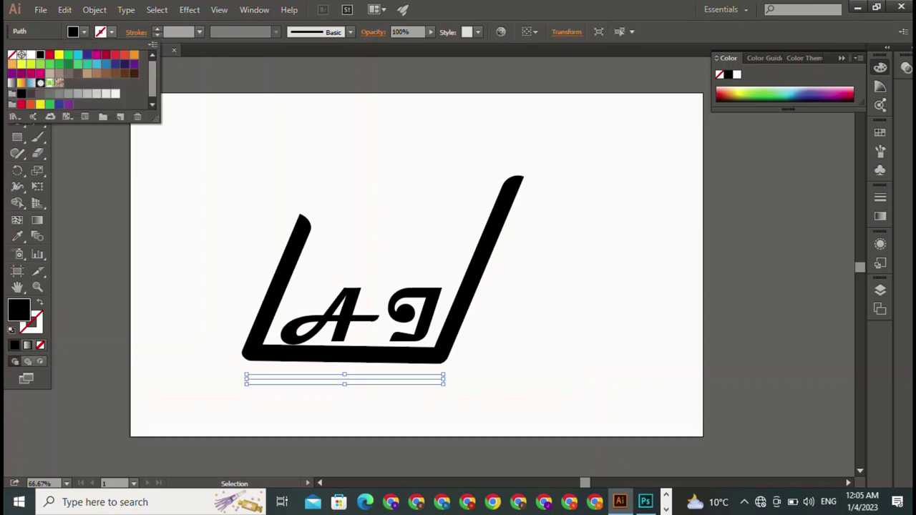
{"action": "key", "text": "Escape"}
{"action": "left_click", "coordinate": [84, 31]}
{"action": "left_click", "coordinate": [40, 54]}
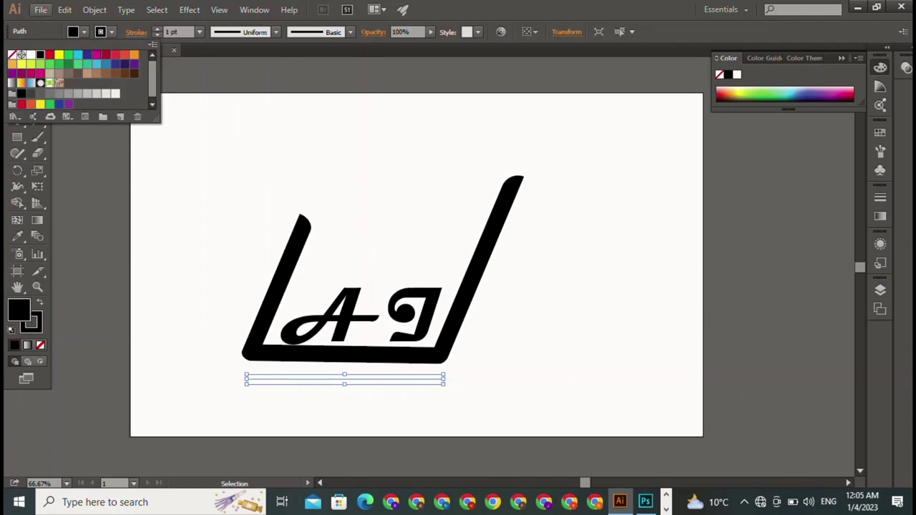
{"action": "left_click", "coordinate": [157, 28]}
{"action": "left_click", "coordinate": [156, 28]}
{"action": "left_click", "coordinate": [157, 28]}
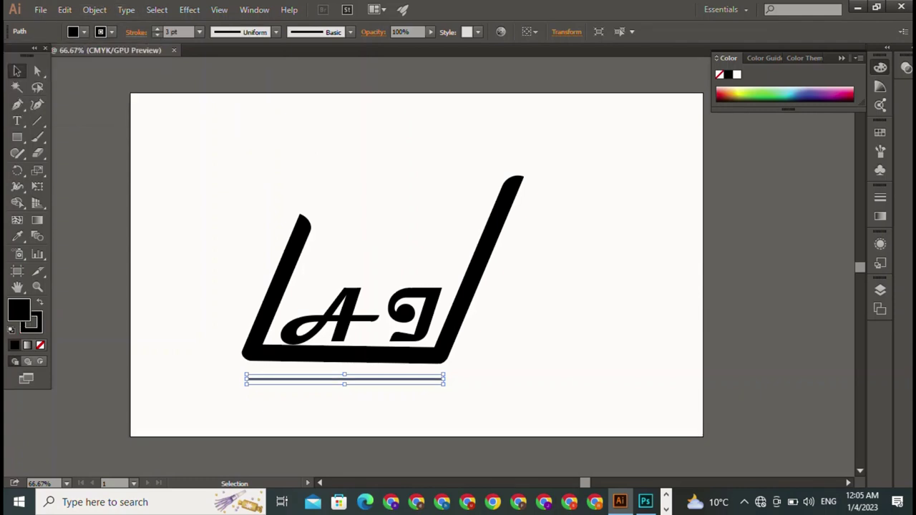
{"action": "left_click", "coordinate": [157, 29]}
{"action": "left_click", "coordinate": [157, 28]}
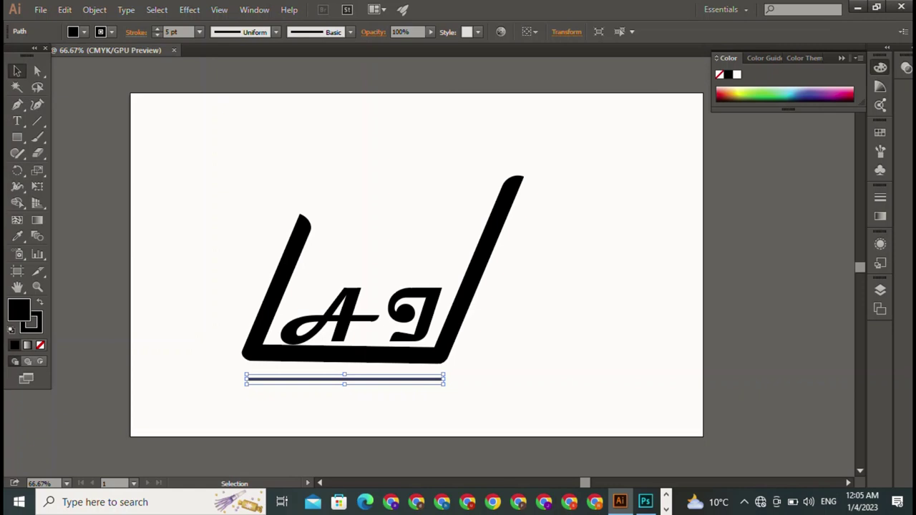
Step: Move the underline up to sit just below the U-shaped frame, then deselect
{"action": "key", "text": "ctrl+shift+a"}
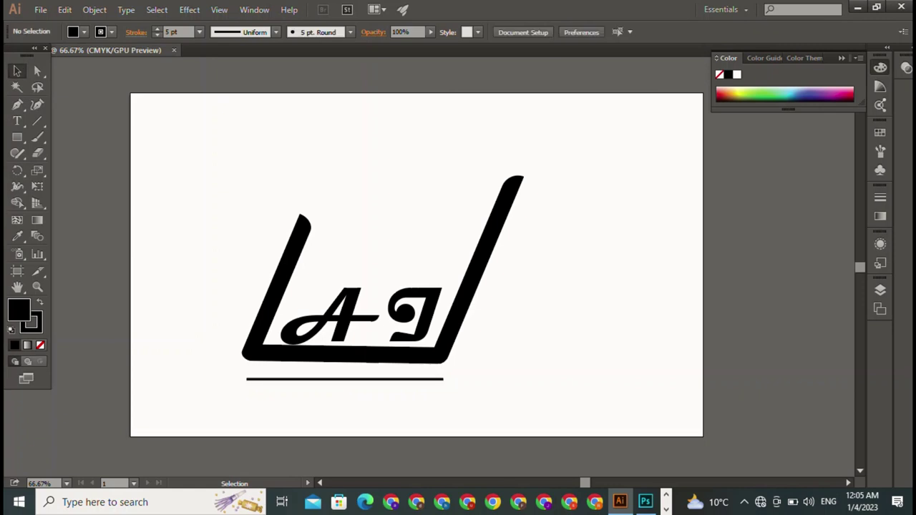
{"action": "left_click_drag", "start_coordinate": [344, 379], "coordinate": [342, 370]}
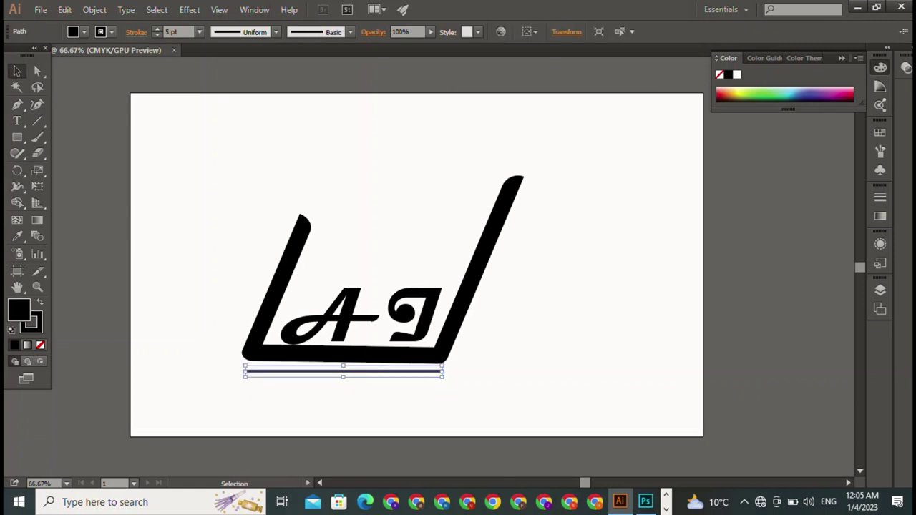
{"action": "left_click", "coordinate": [487, 250]}
{"action": "key", "text": "ctrl+shift+a"}
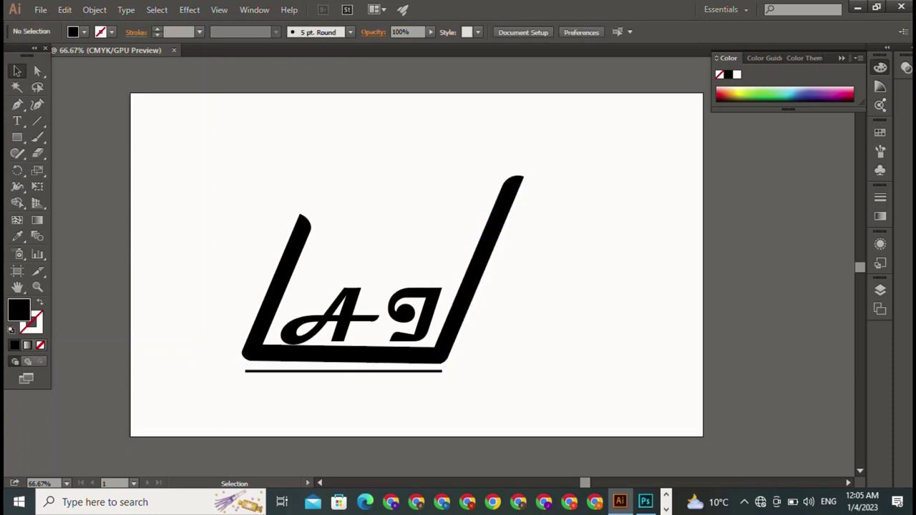